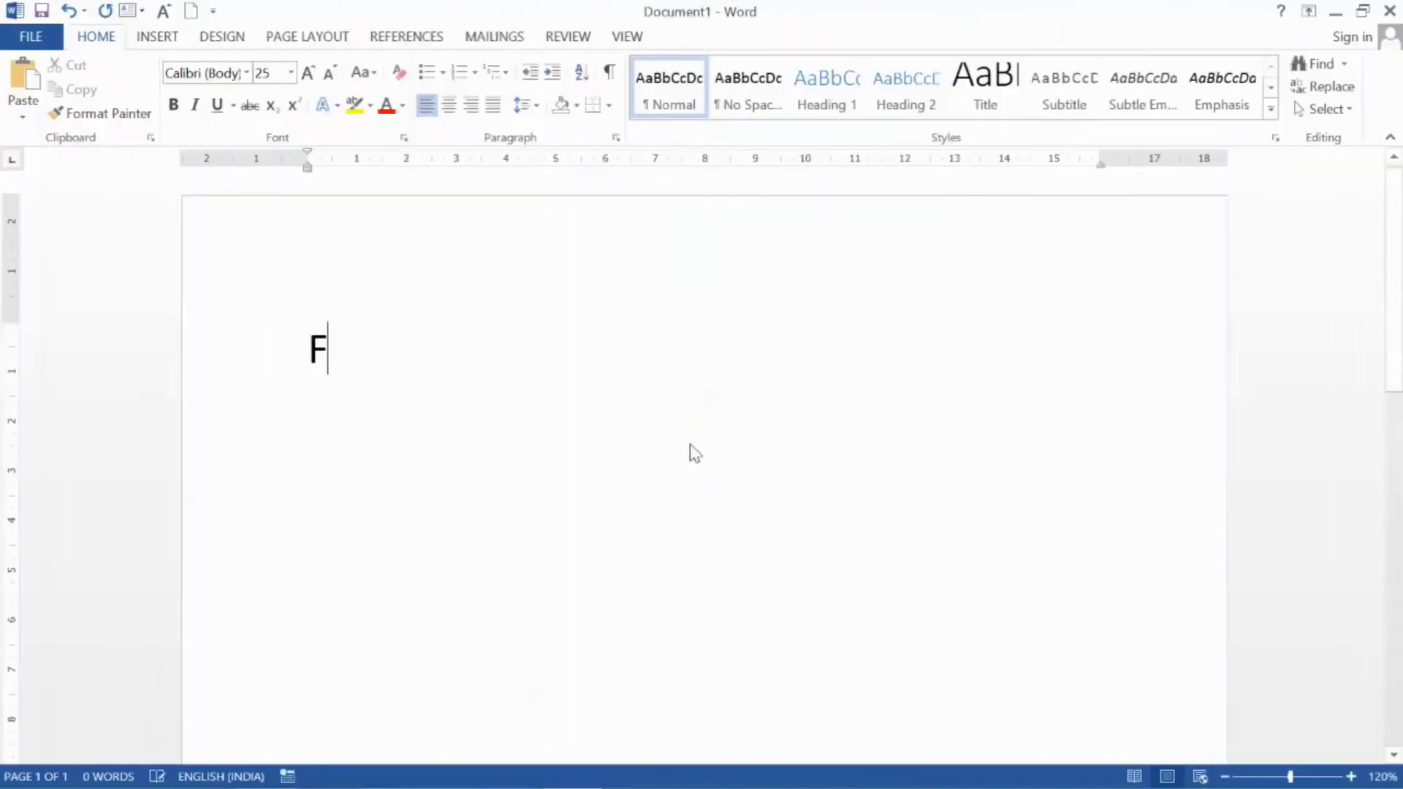
# Step: Type the sentence 'For the purpuse of system control, … Grid Control Centres.' and start a new line
pyautogui.write('or the ')
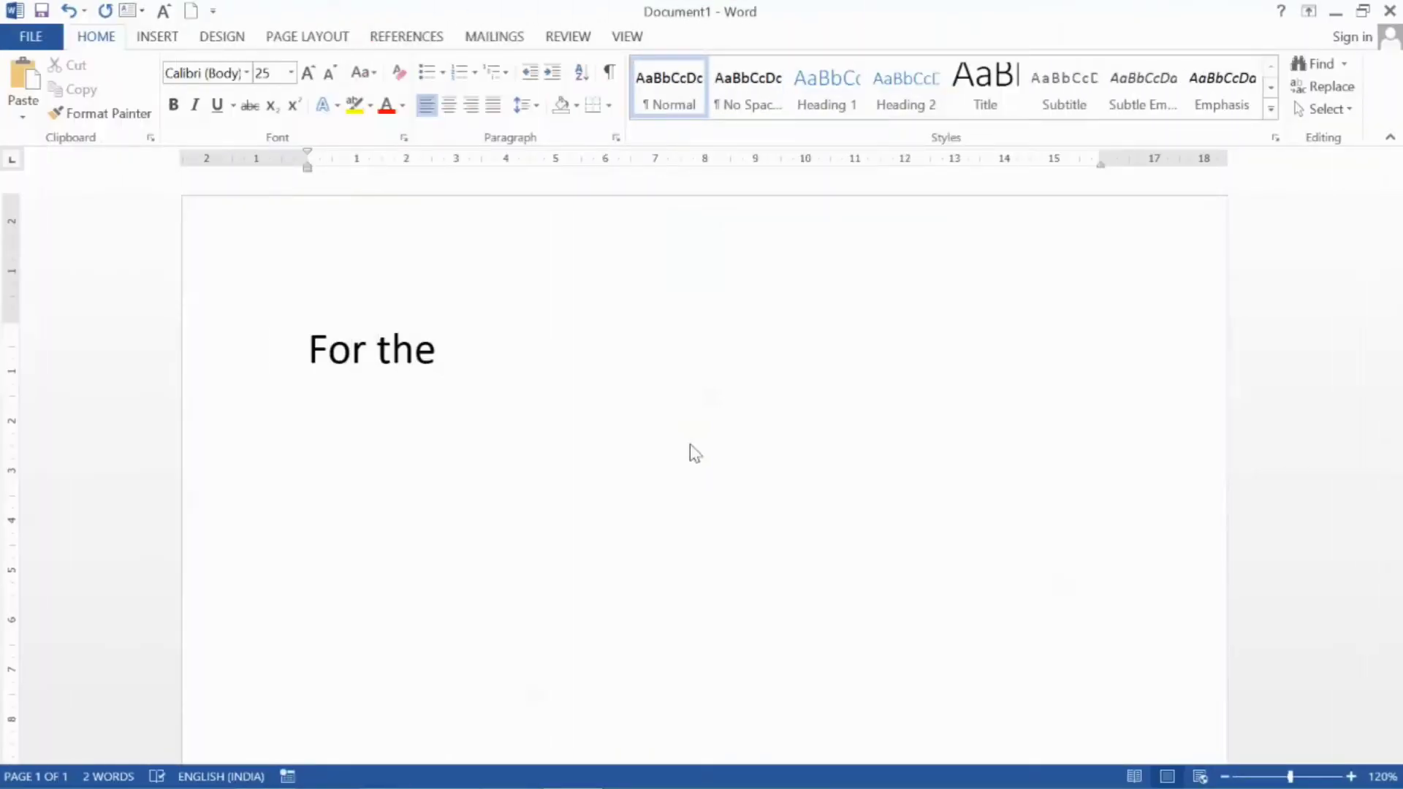
pyautogui.write('purpuse')
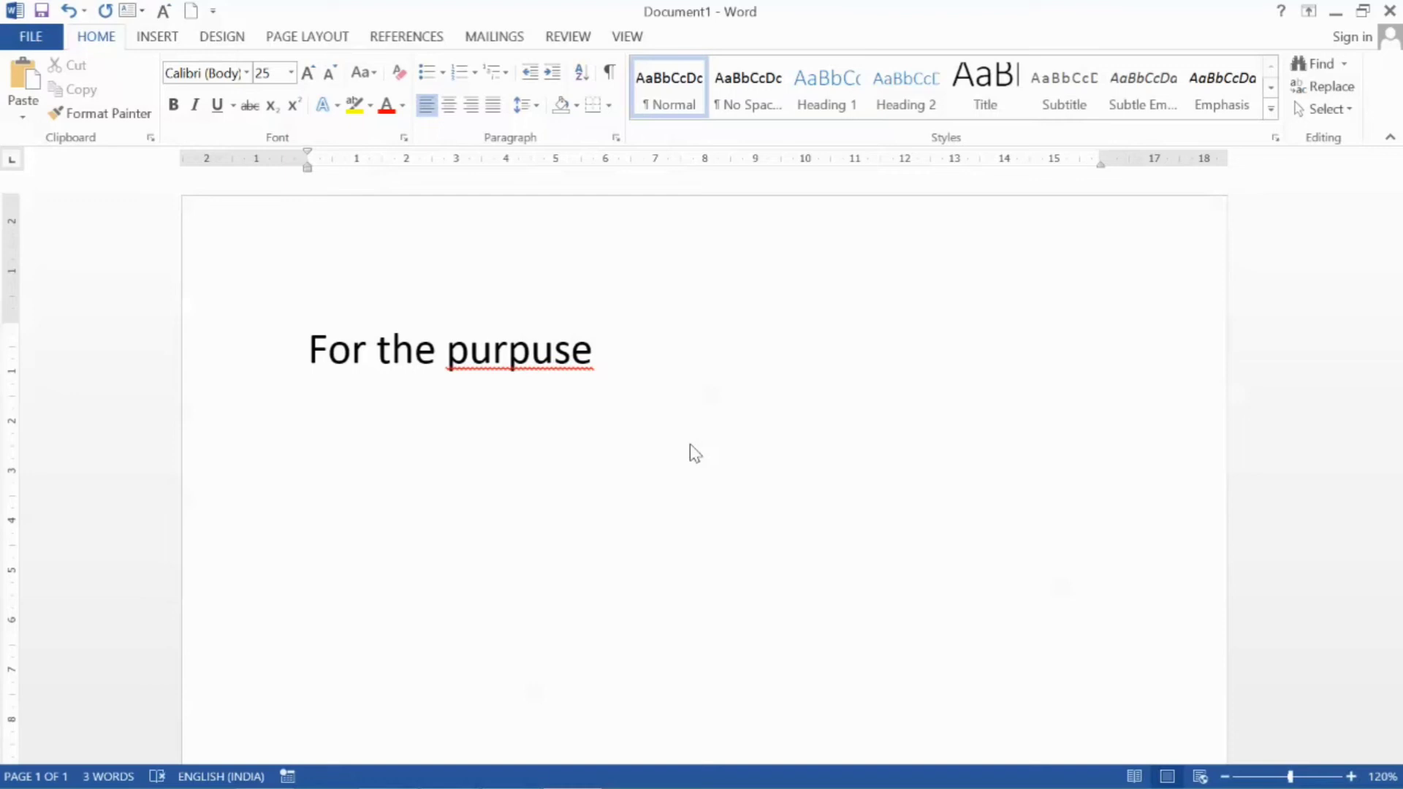
pyautogui.write(' of the')
pyautogui.press('BackSpace')
pyautogui.press('BackSpace')
pyautogui.press('BackSpace')
pyautogui.press('BackSpace')
pyautogui.write('system control, t')
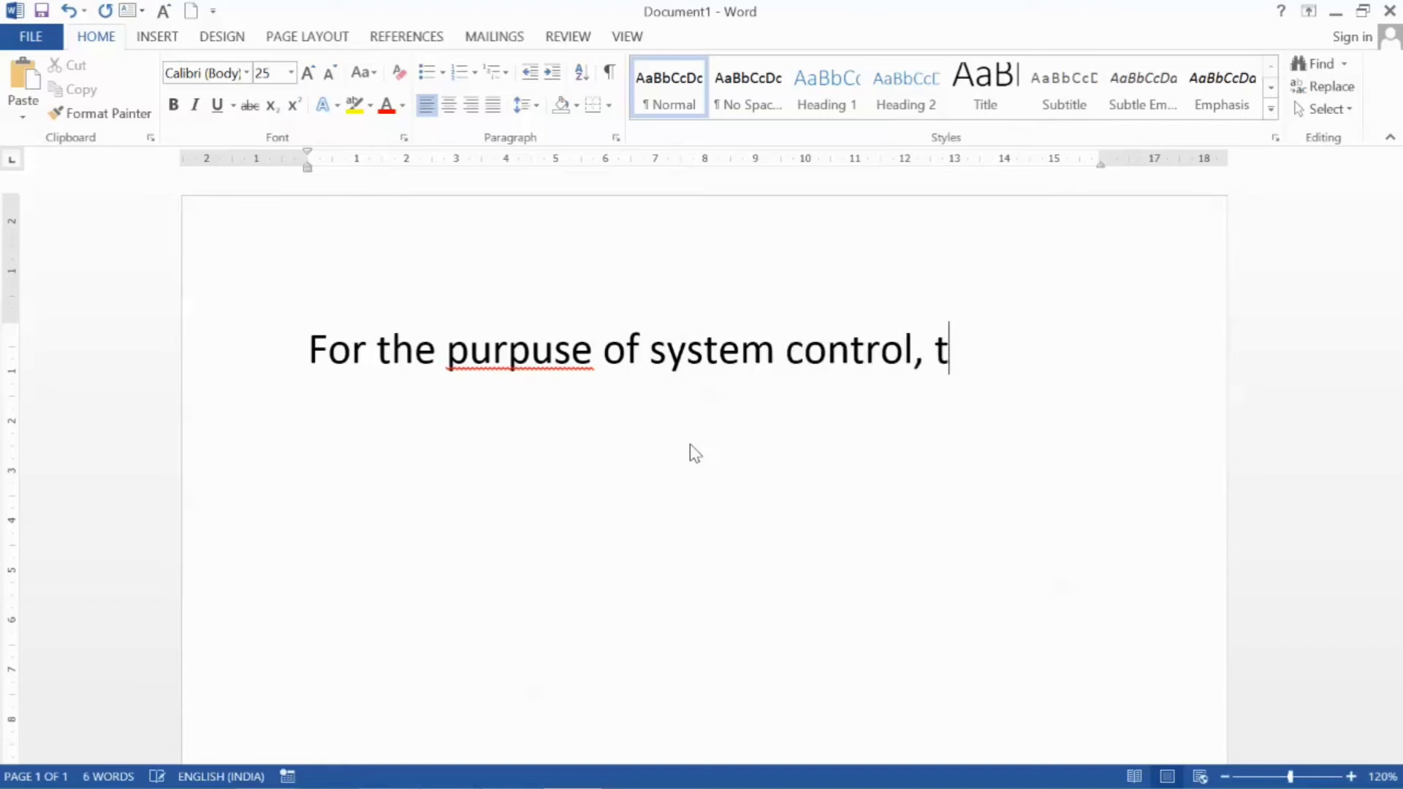
pyautogui.write('he country has been divide')
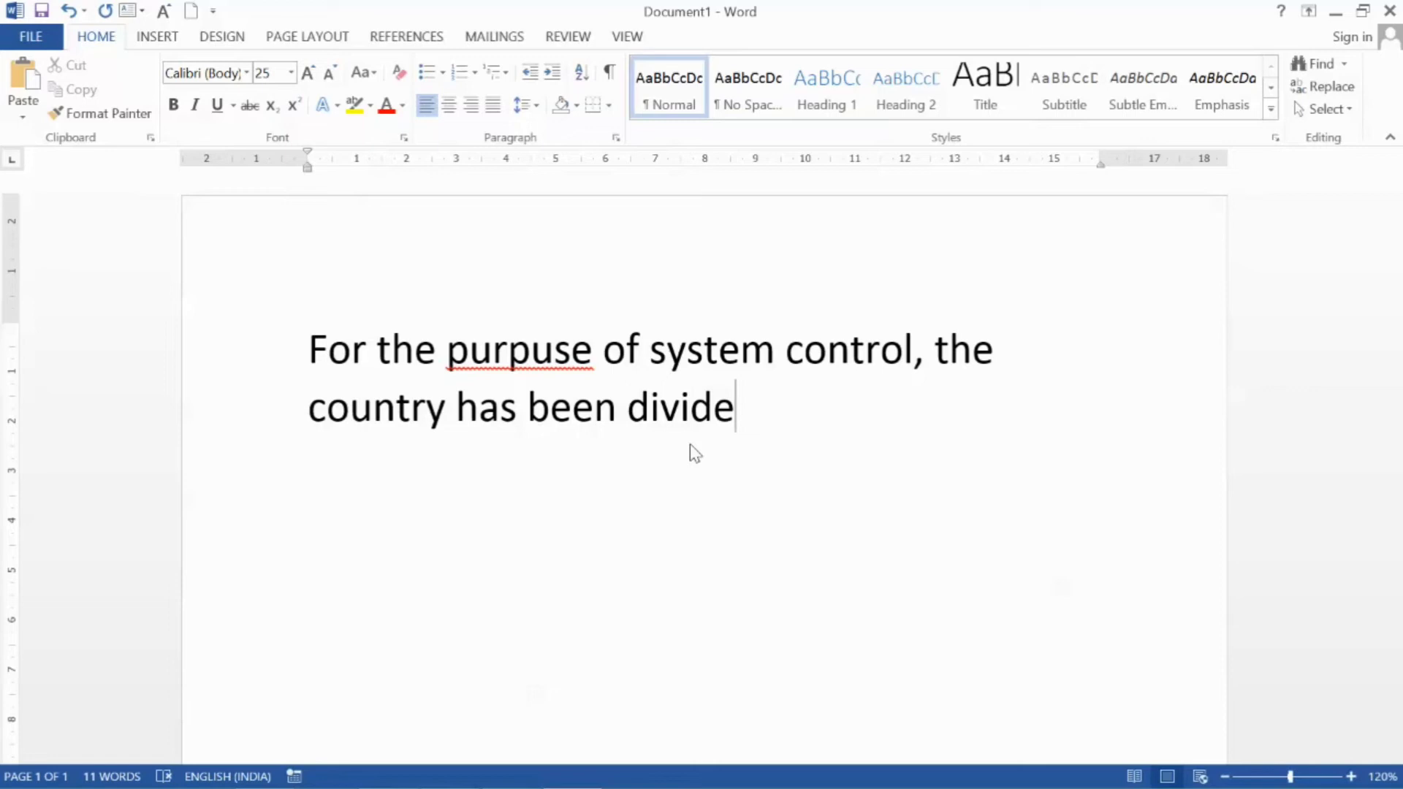
pyautogui.write('a into sevean ')
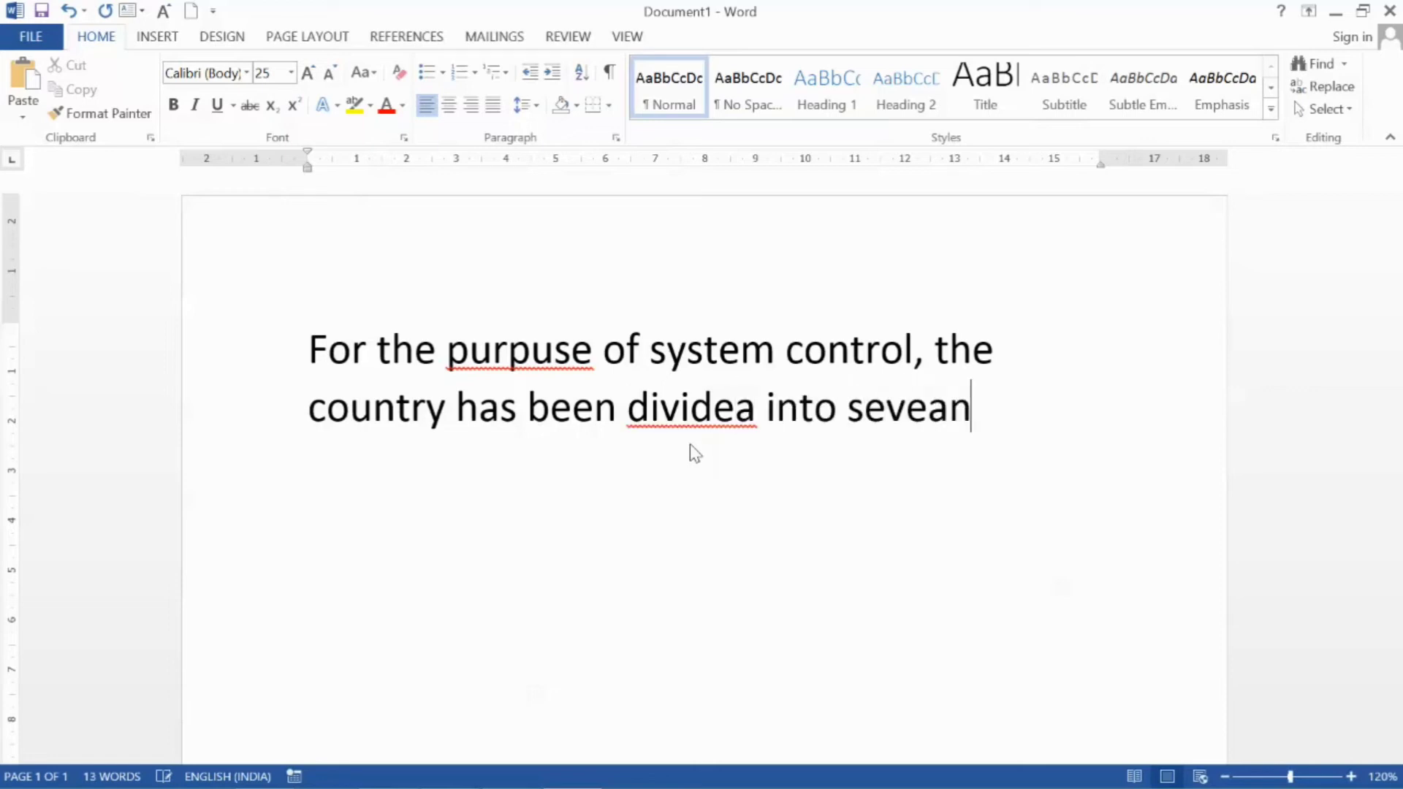
pyautogui.write('areas')
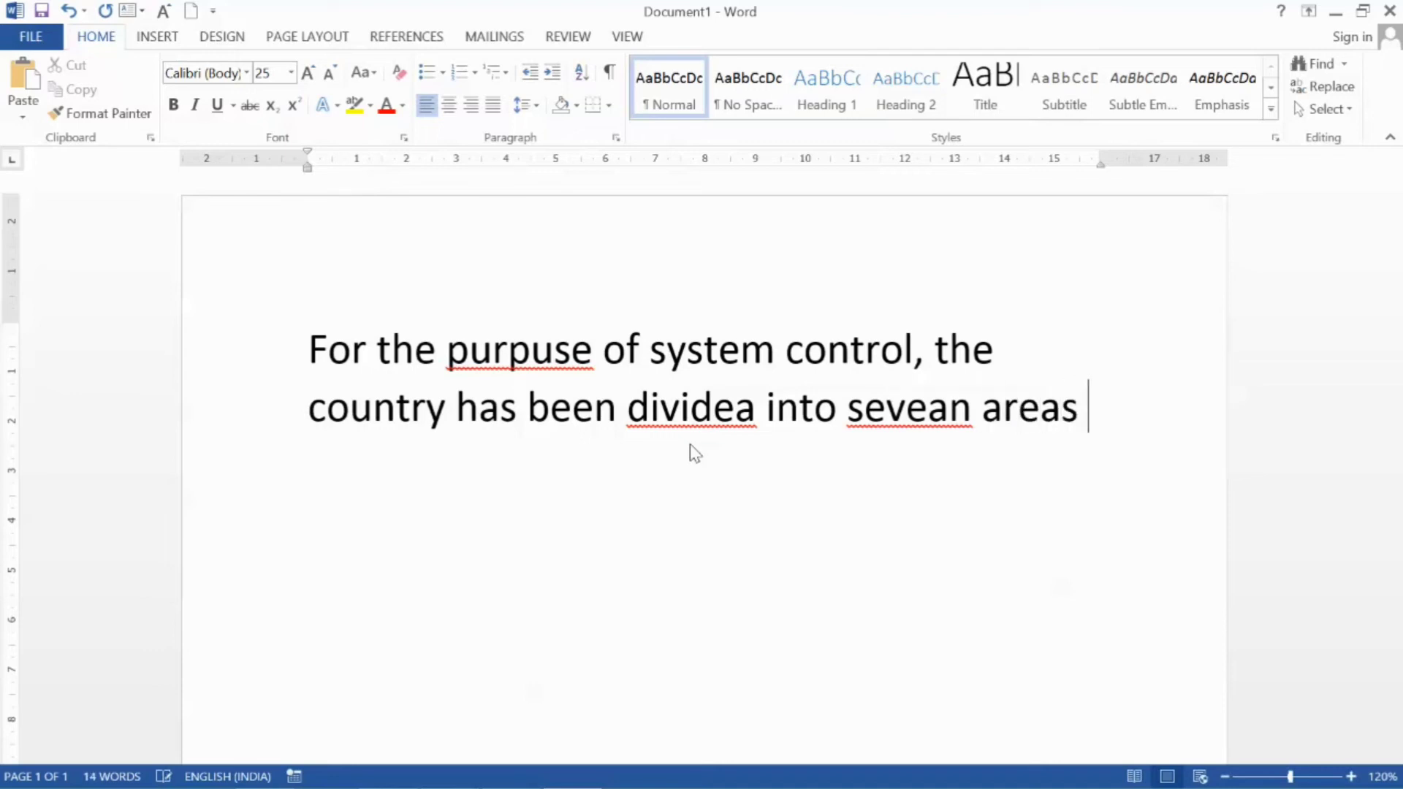
pyautogui.write(' having a Grid ')
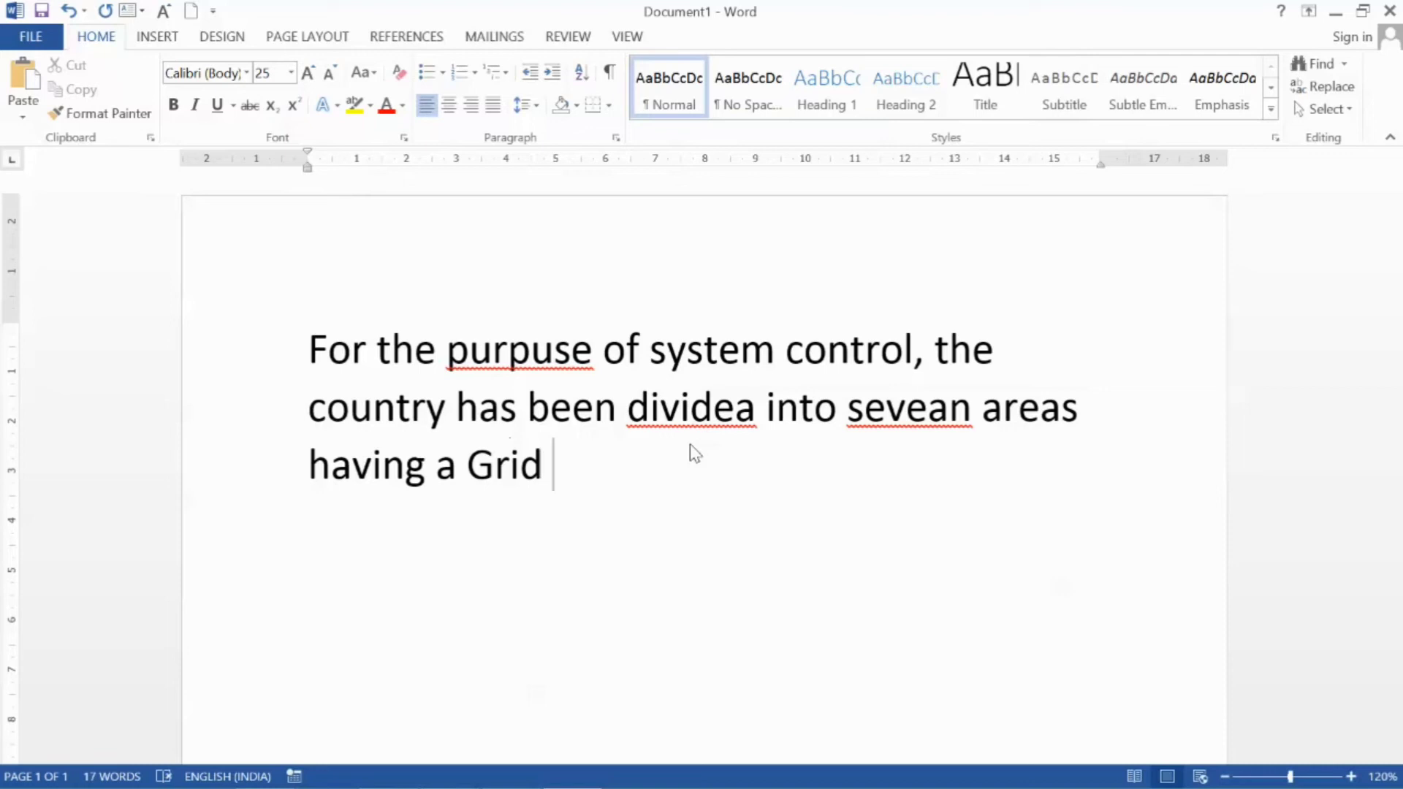
pyautogui.write(' Control Centres.')
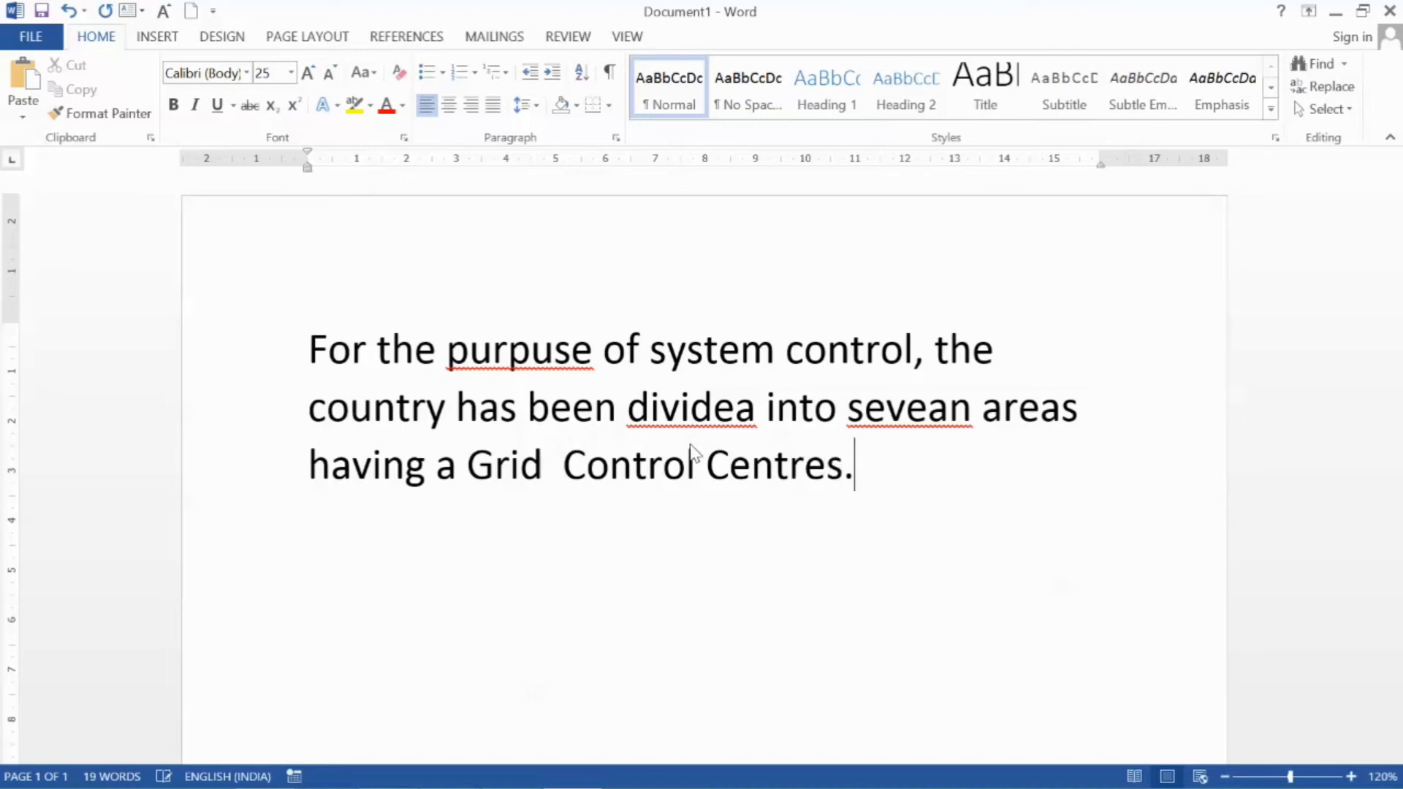
pyautogui.press('Return')
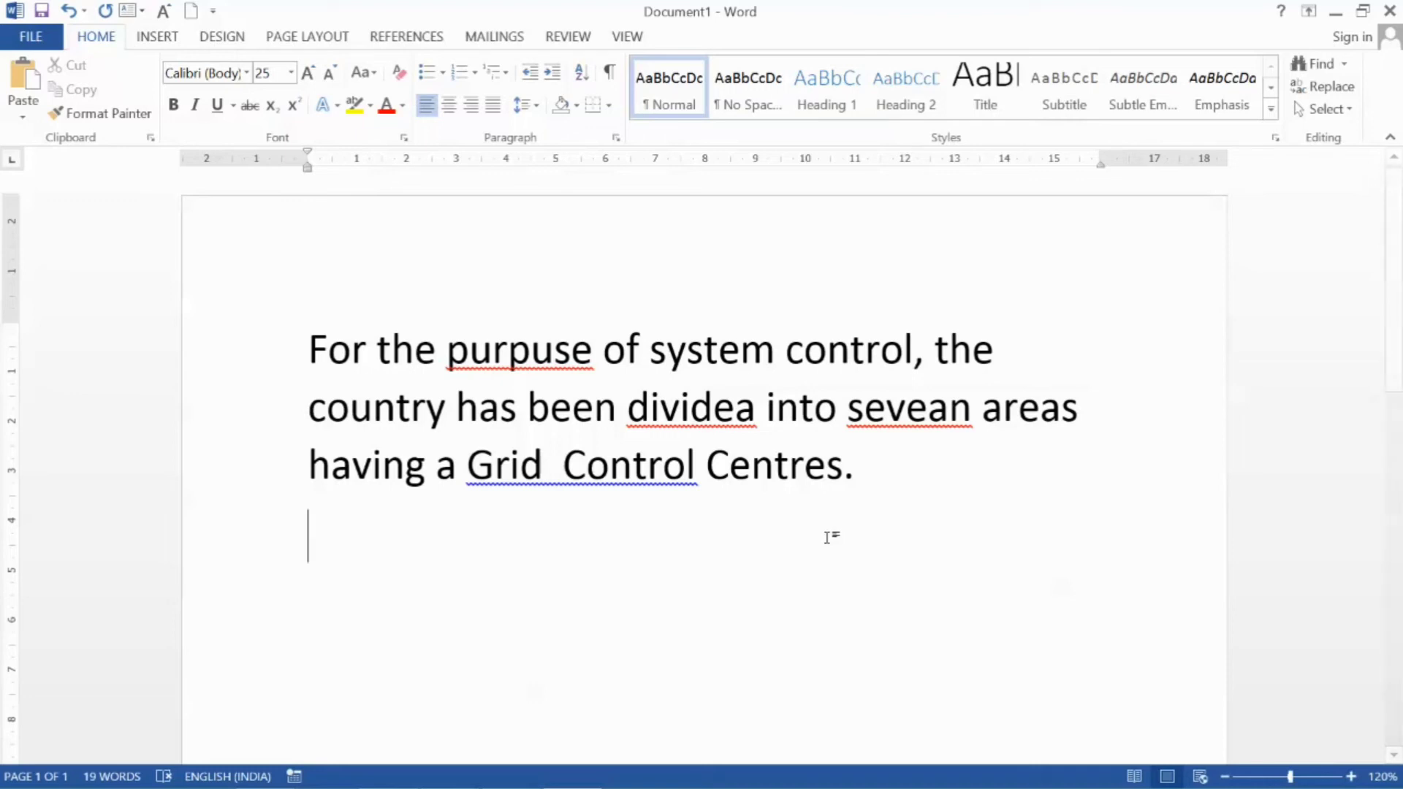
# Step: Run the spelling check, accepting purpose, divided, seven and single-spaced 'Grid Control'
pyautogui.press('F7')
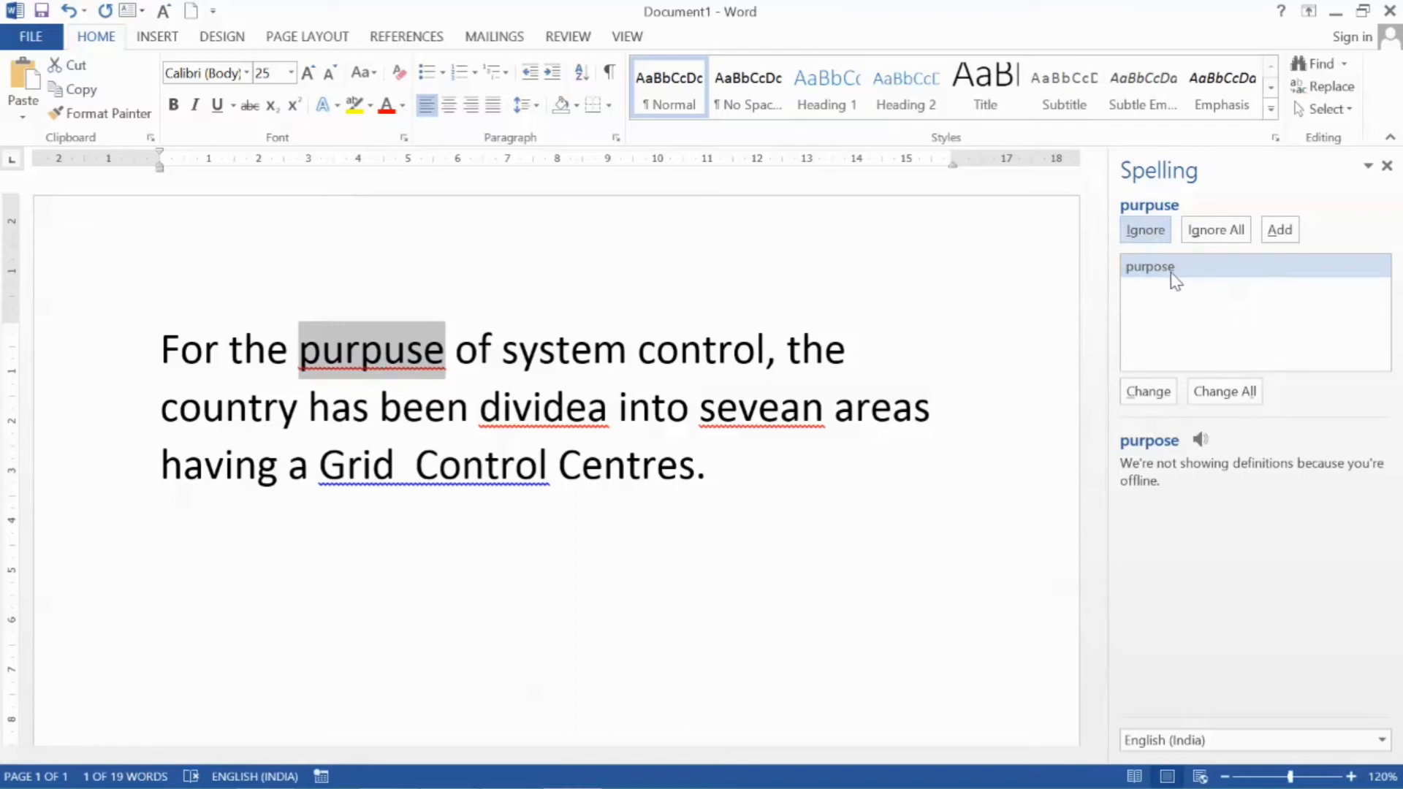
pyautogui.click(1149, 395)
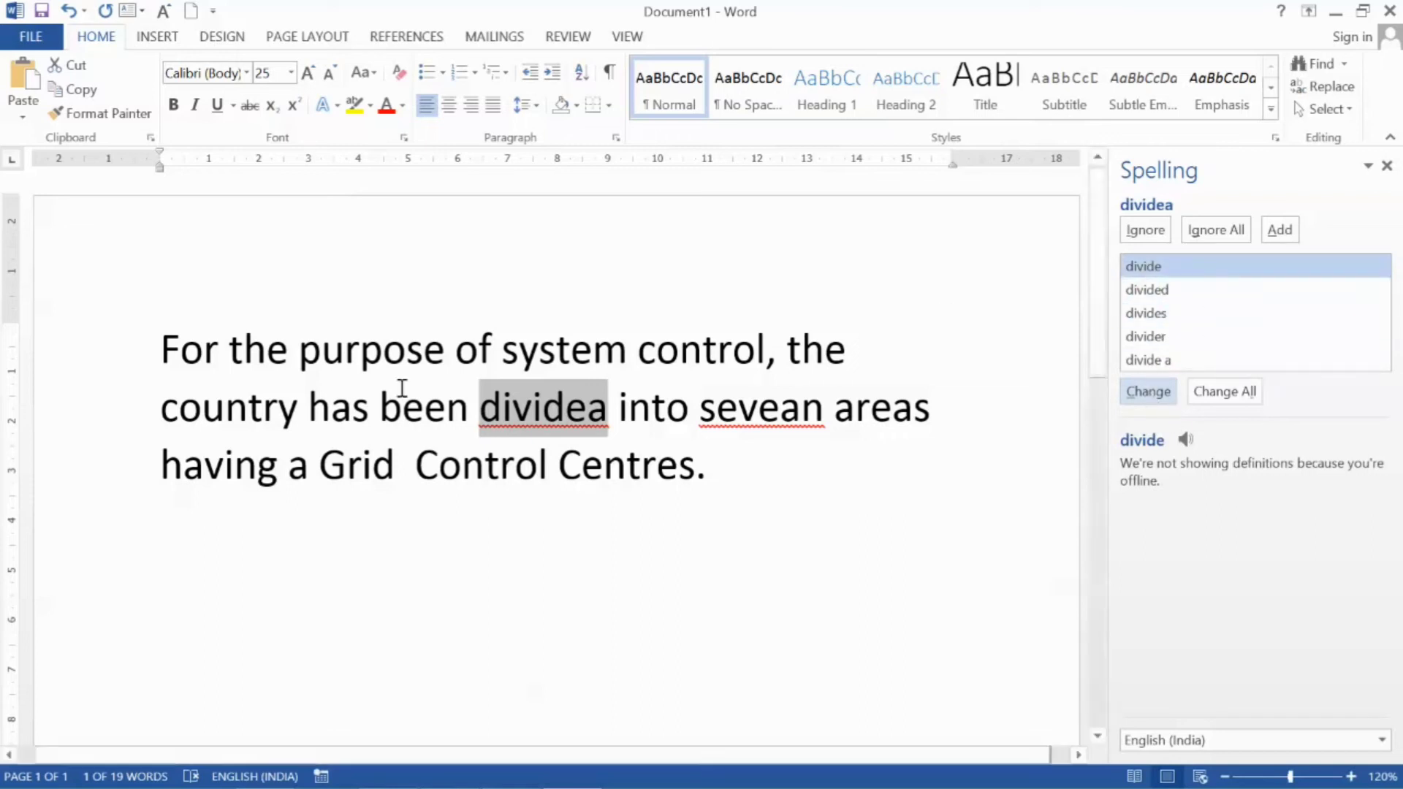
pyautogui.click(1141, 293)
pyautogui.click(1160, 394)
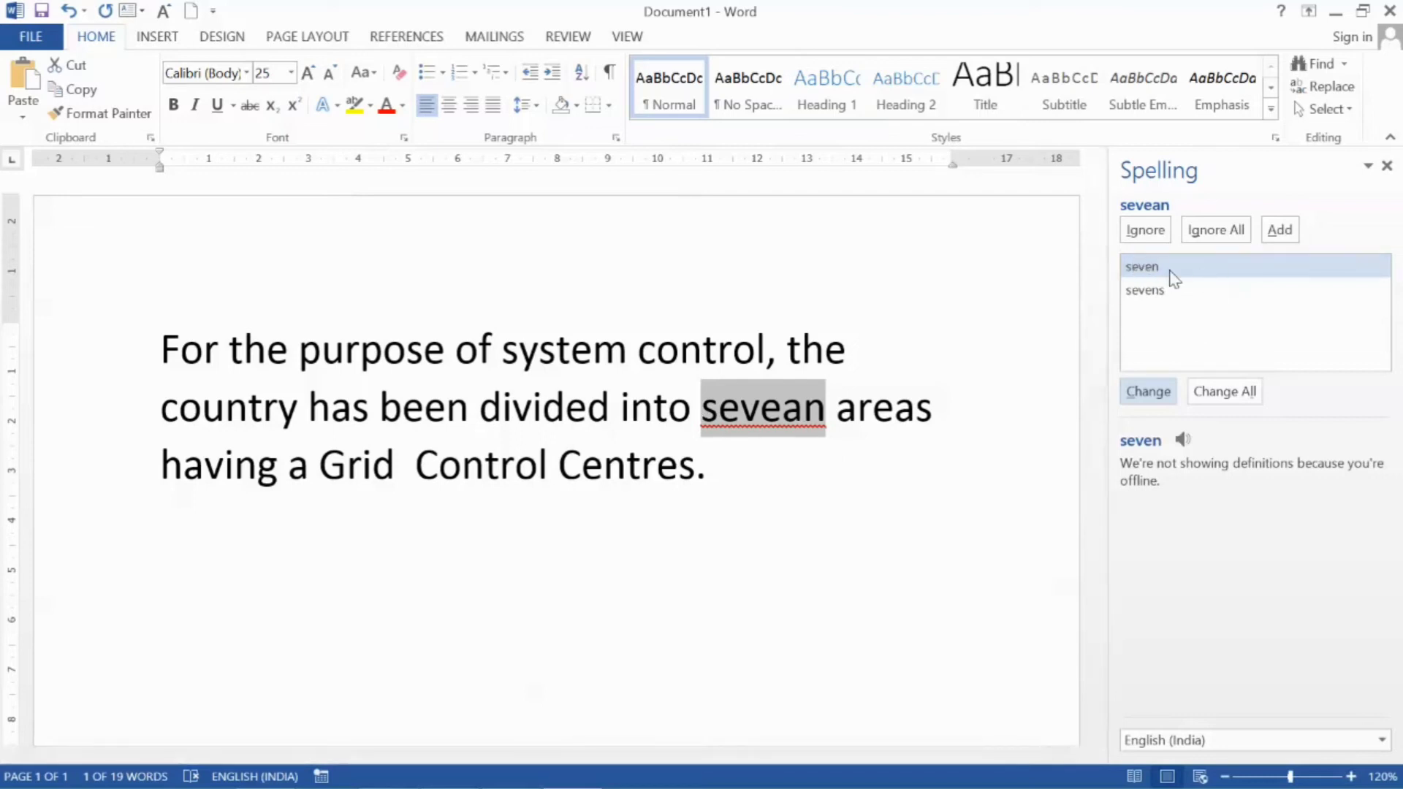
pyautogui.click(1149, 395)
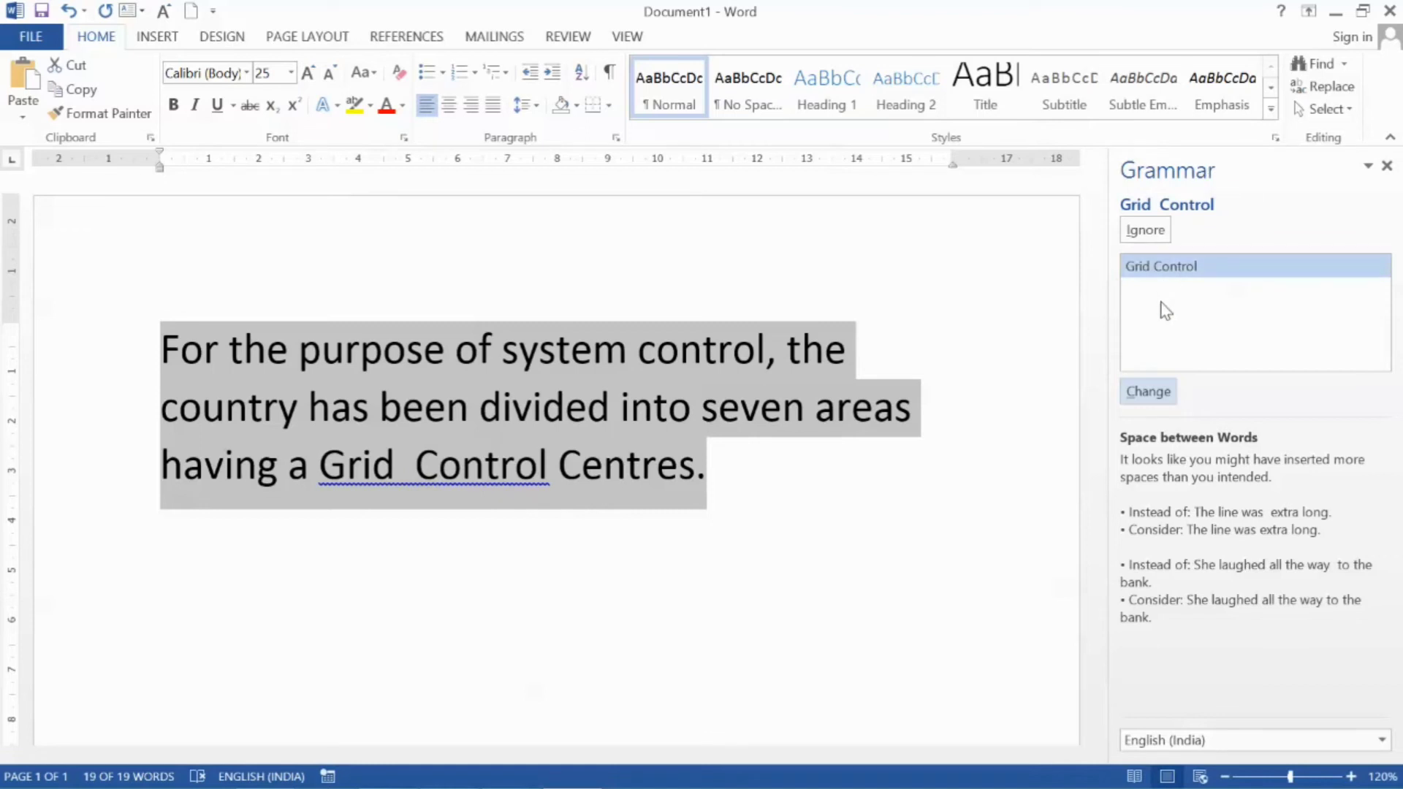
pyautogui.click(1160, 394)
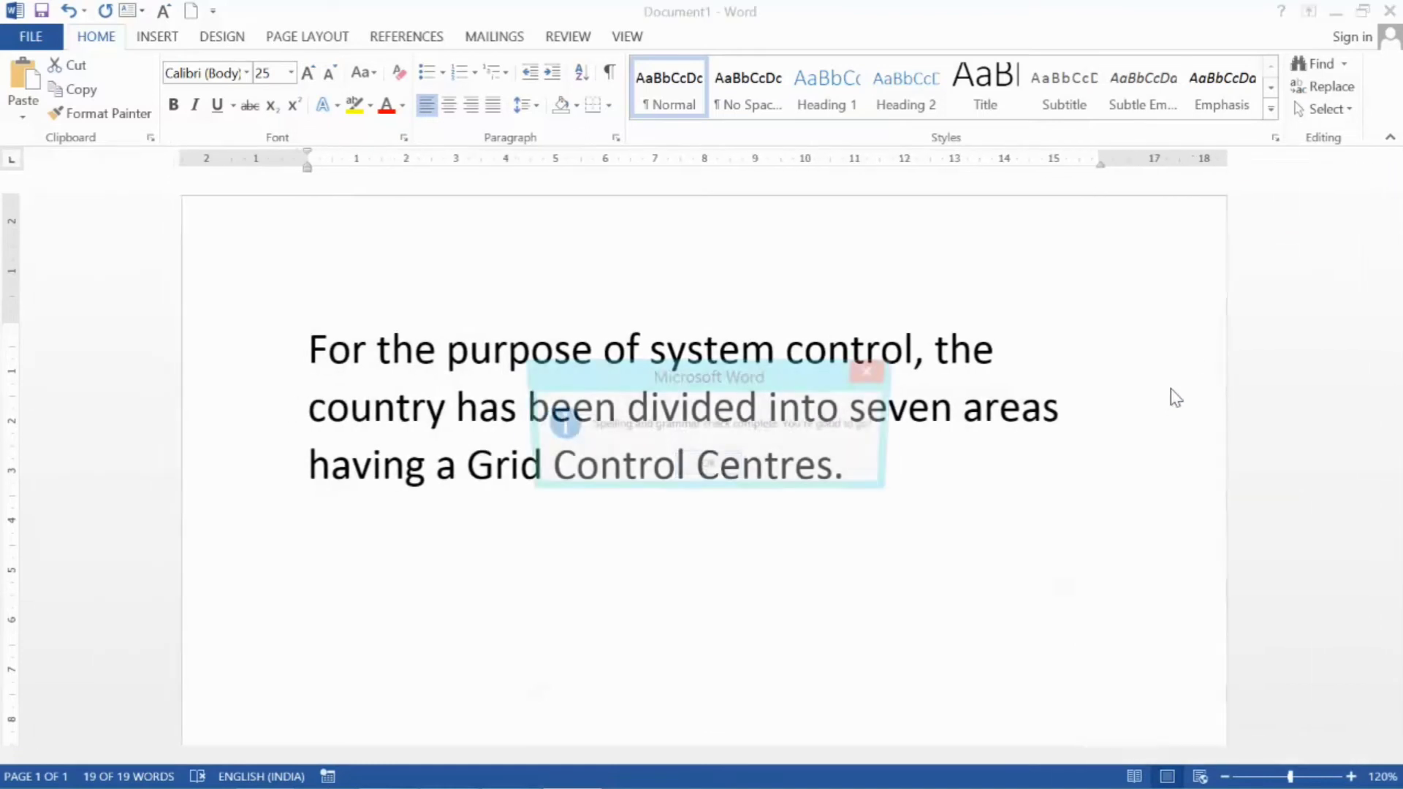
pyautogui.click(714, 467)
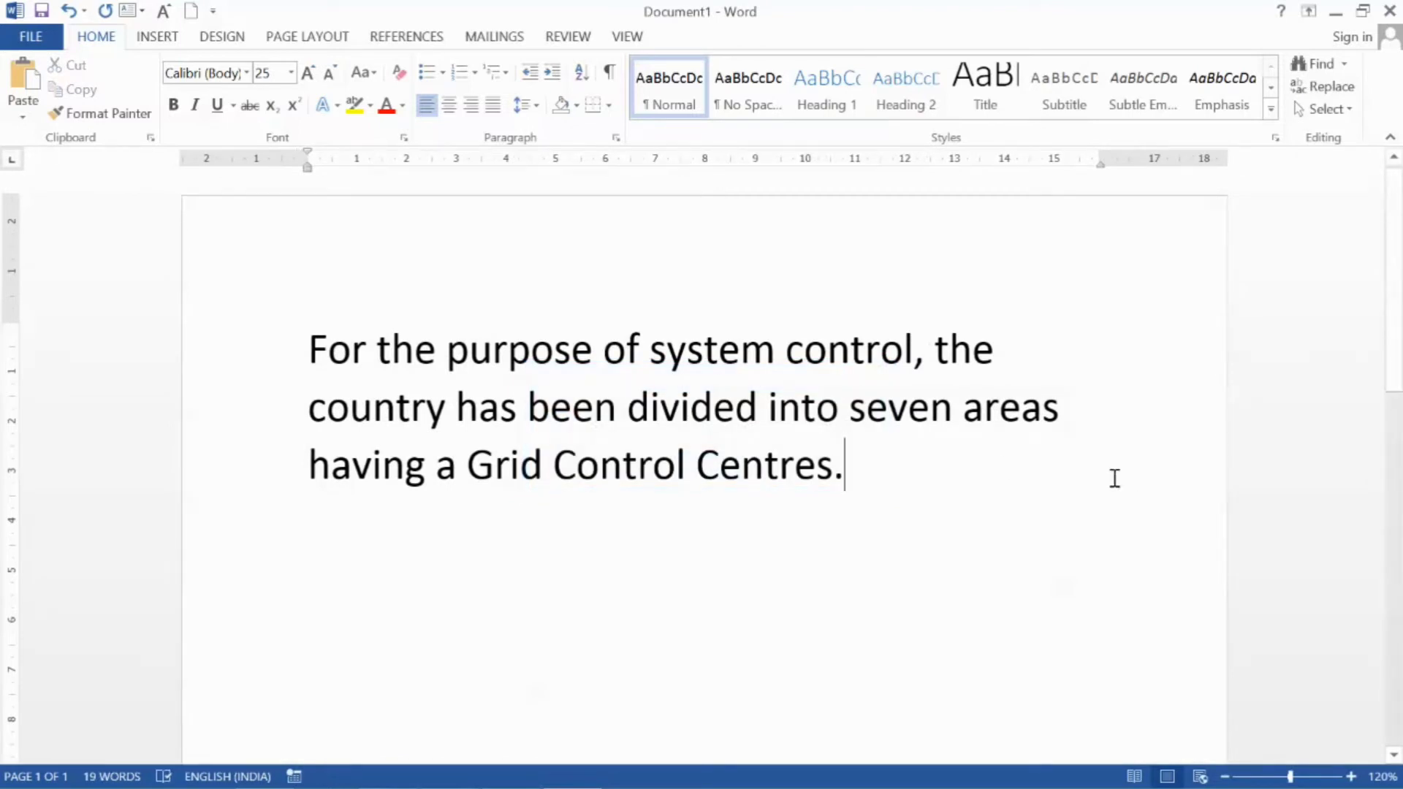
# Step: Add 'Aple' on a new line and correct it to 'Apple' from the spelling suggestions
pyautogui.press('Return')
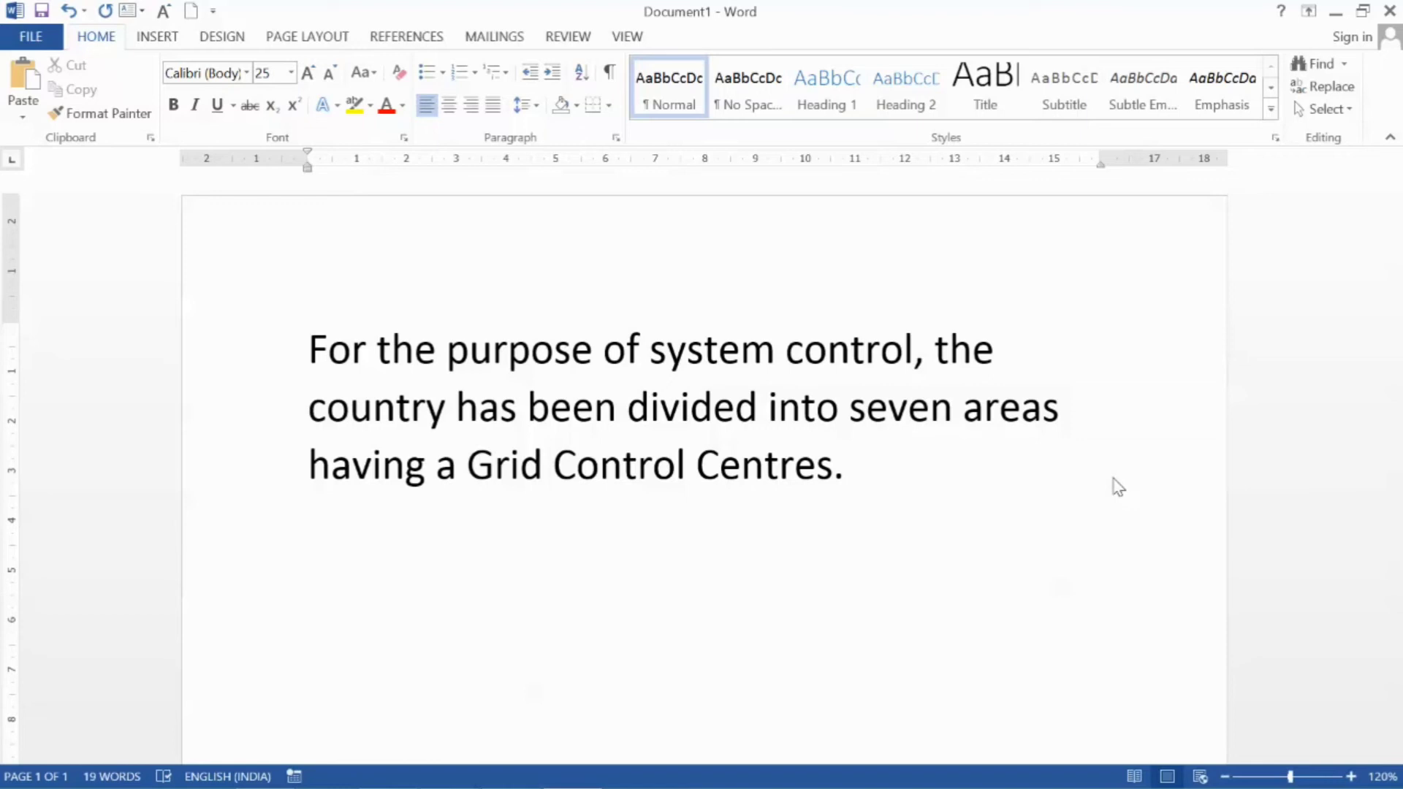
pyautogui.write('A')
pyautogui.write('p')
pyautogui.write('le')
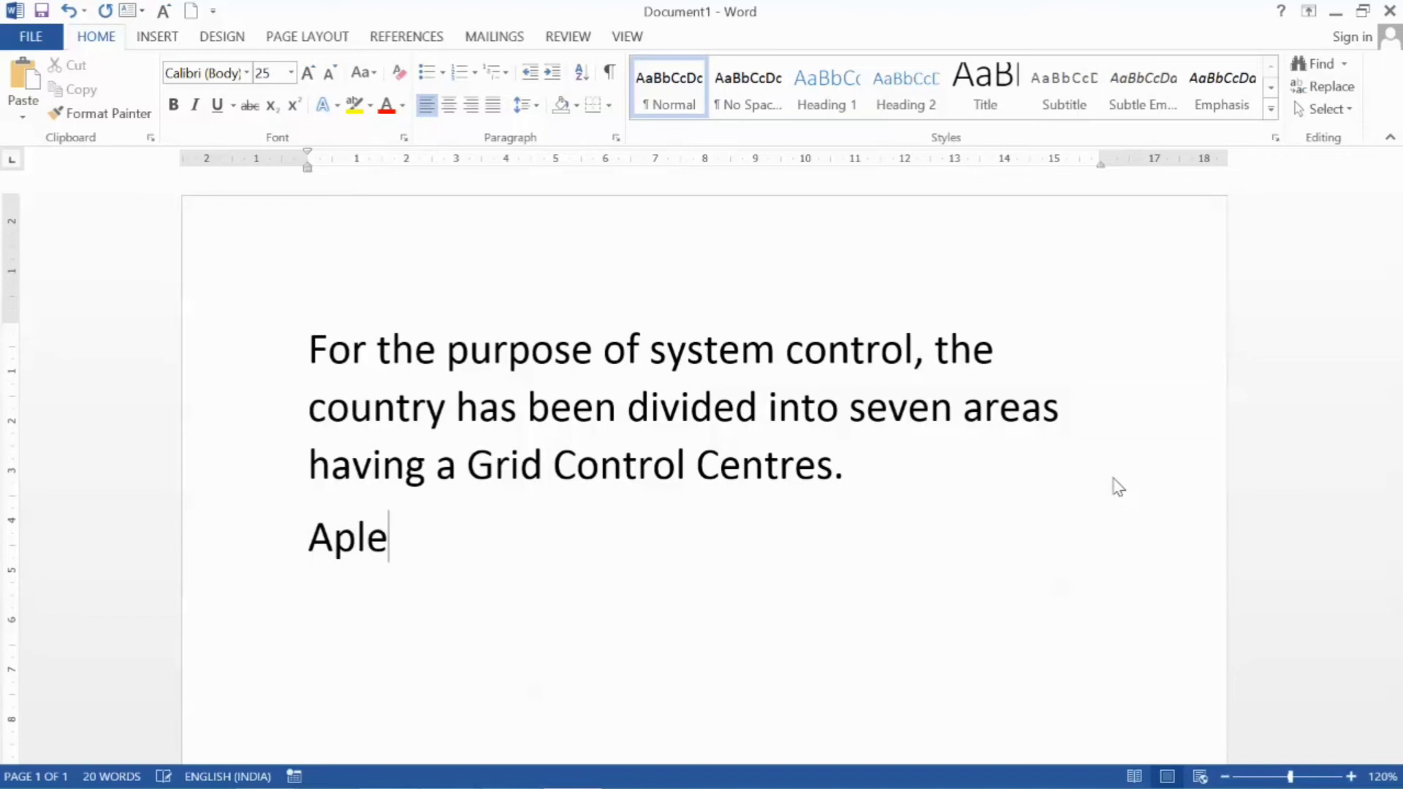
pyautogui.press('Return')
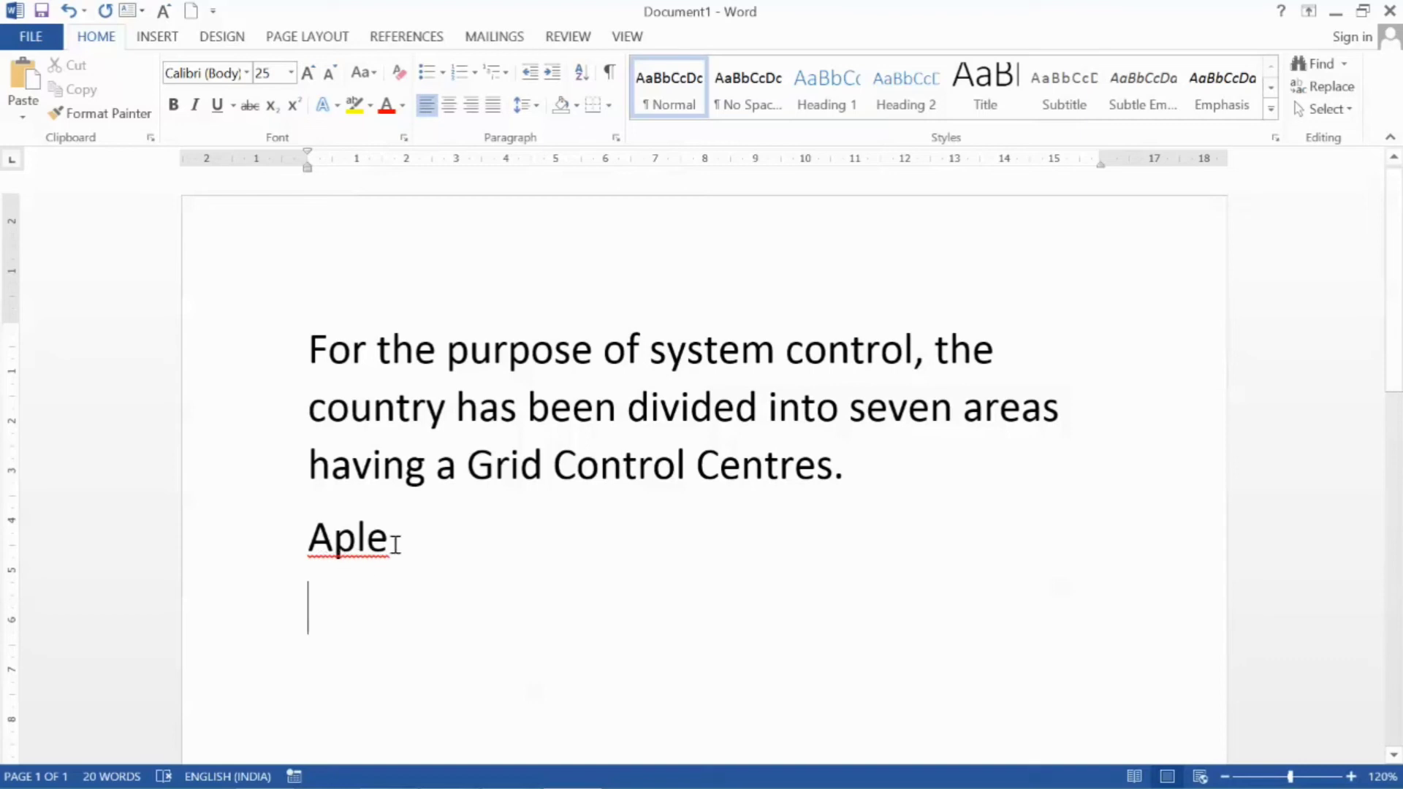
pyautogui.rightClick(347, 553)
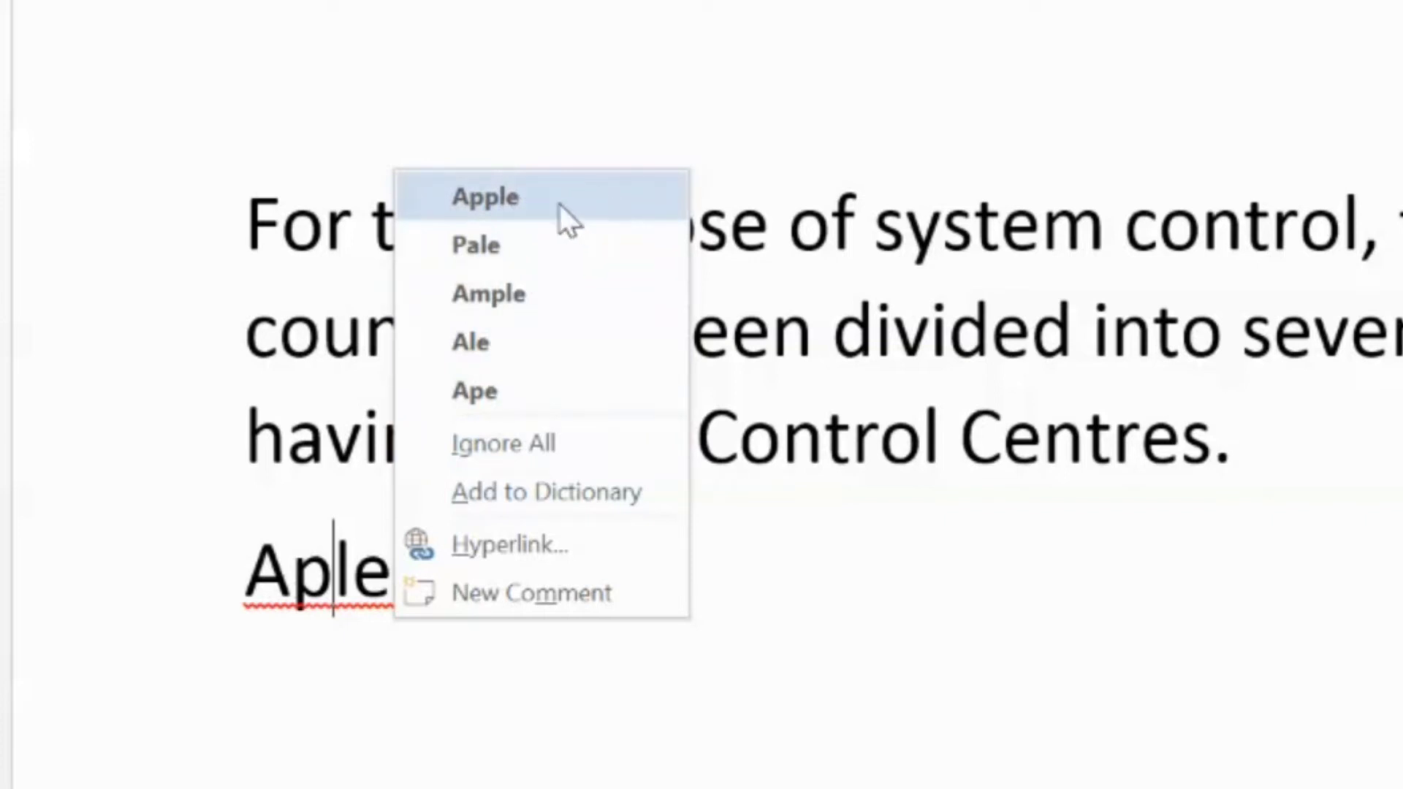
pyautogui.click(541, 206)
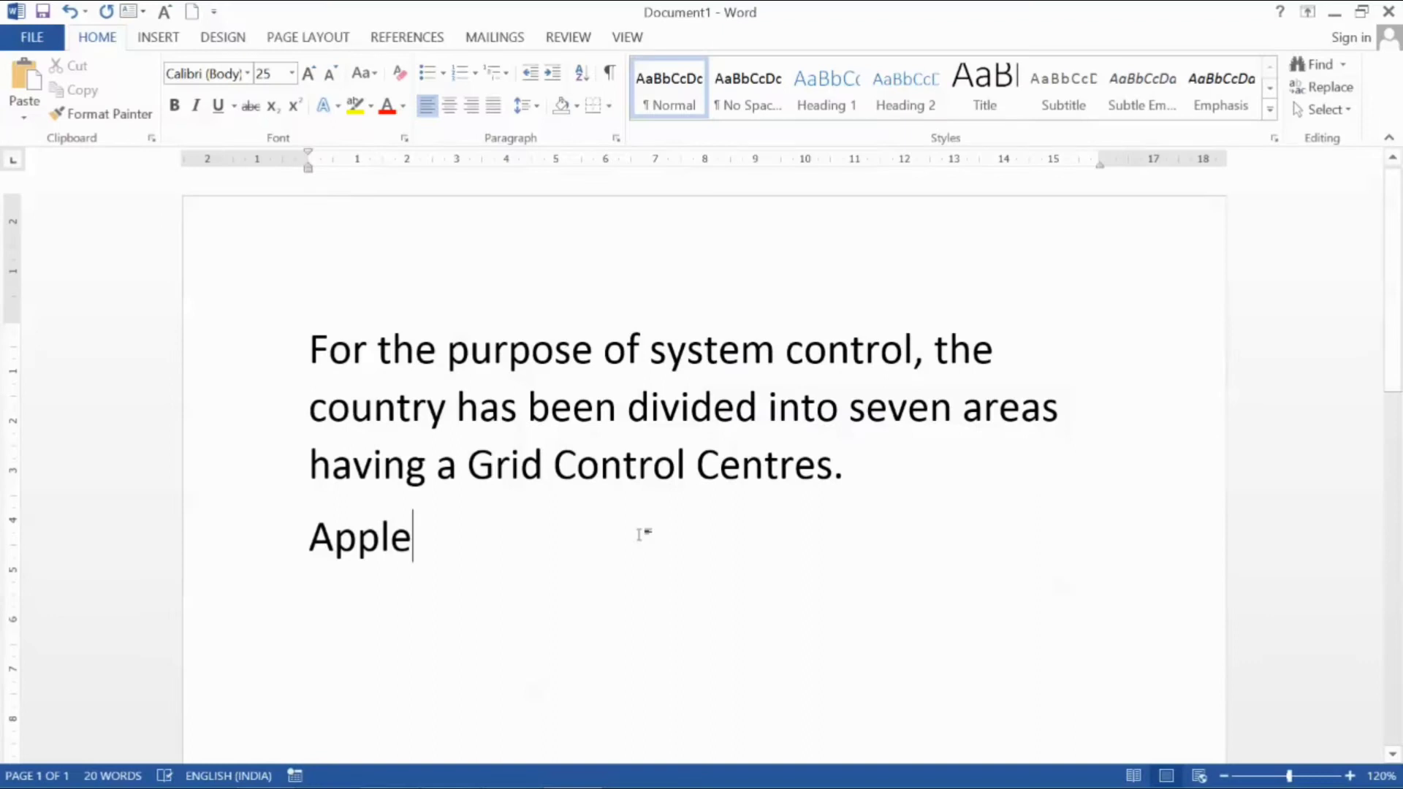
pyautogui.press('Left')
pyautogui.press('Down')
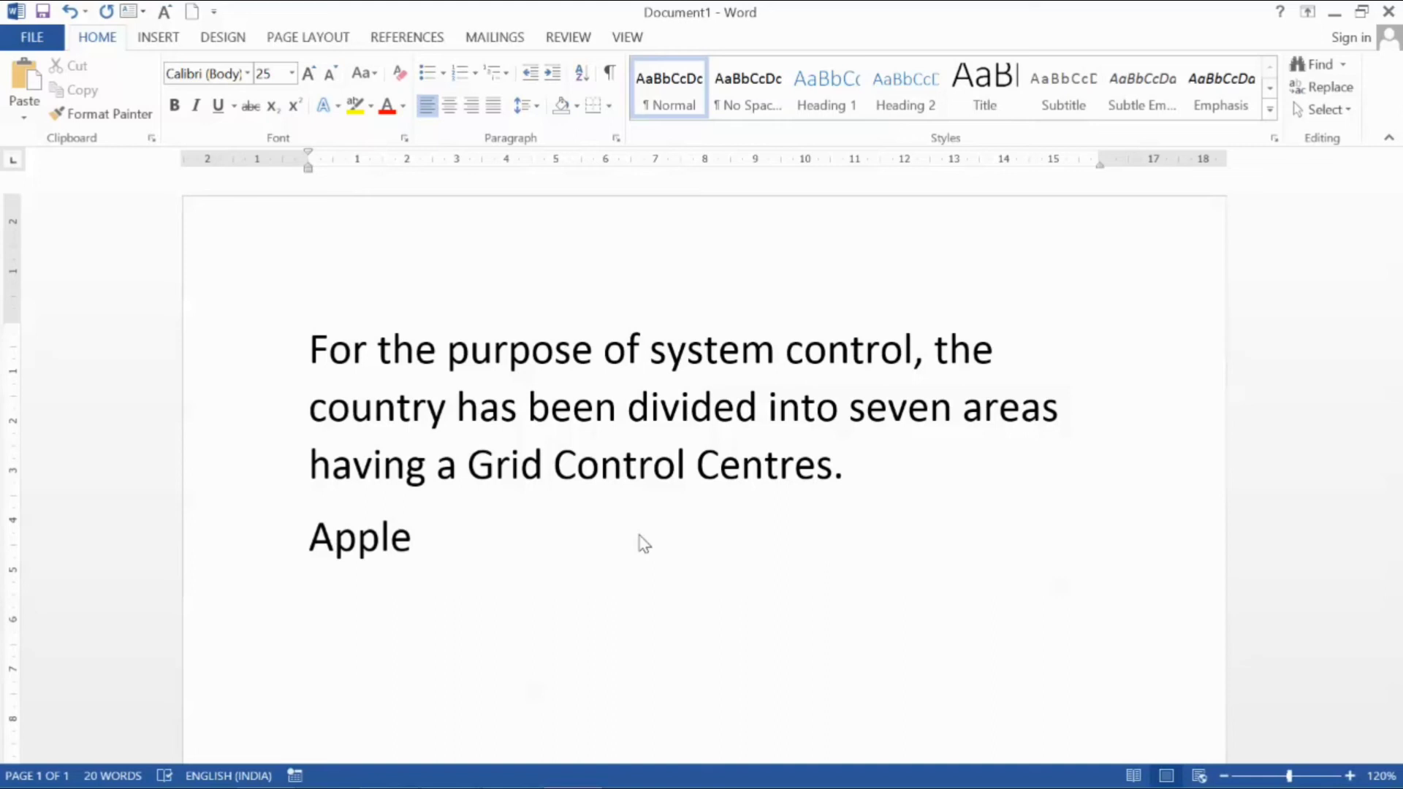
# Step: Type 'Bhatottar' on a new line and add it to the dictionary
pyautogui.write('Bhatottar Cha')
pyautogui.press('BackSpace')
pyautogui.press('BackSpace')
pyautogui.press('BackSpace')
pyautogui.press('Return')
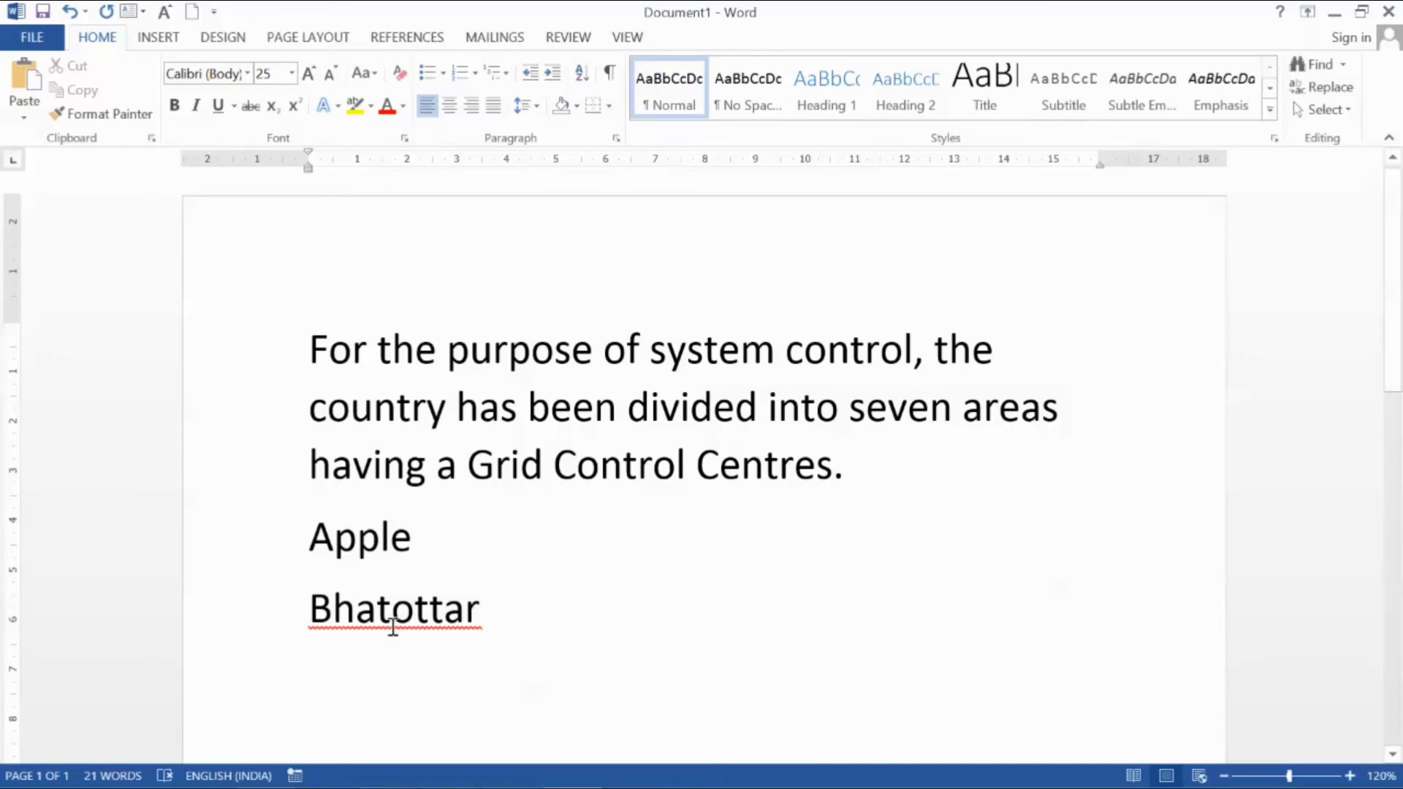
pyautogui.scroll(-1, 392, 626)
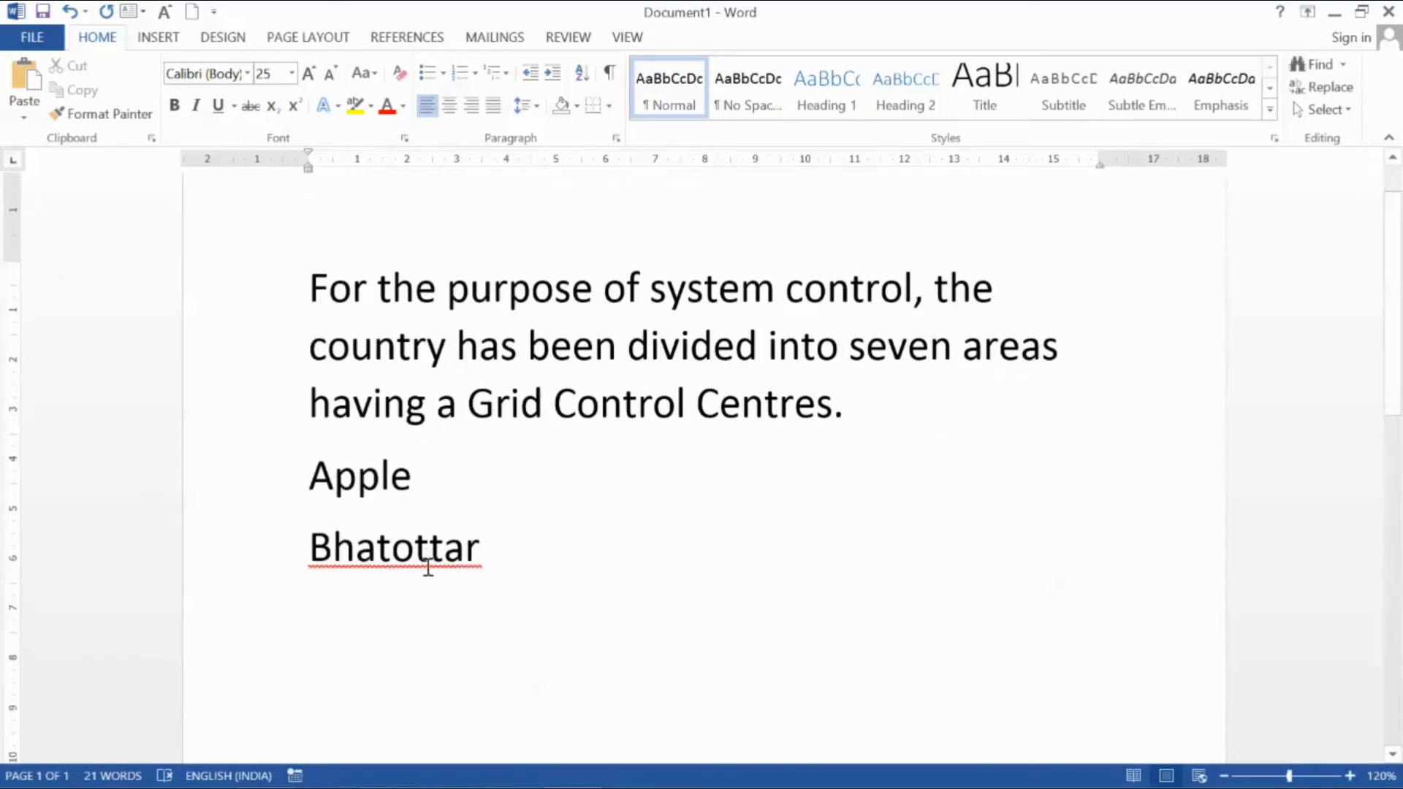
pyautogui.rightClick(393, 568)
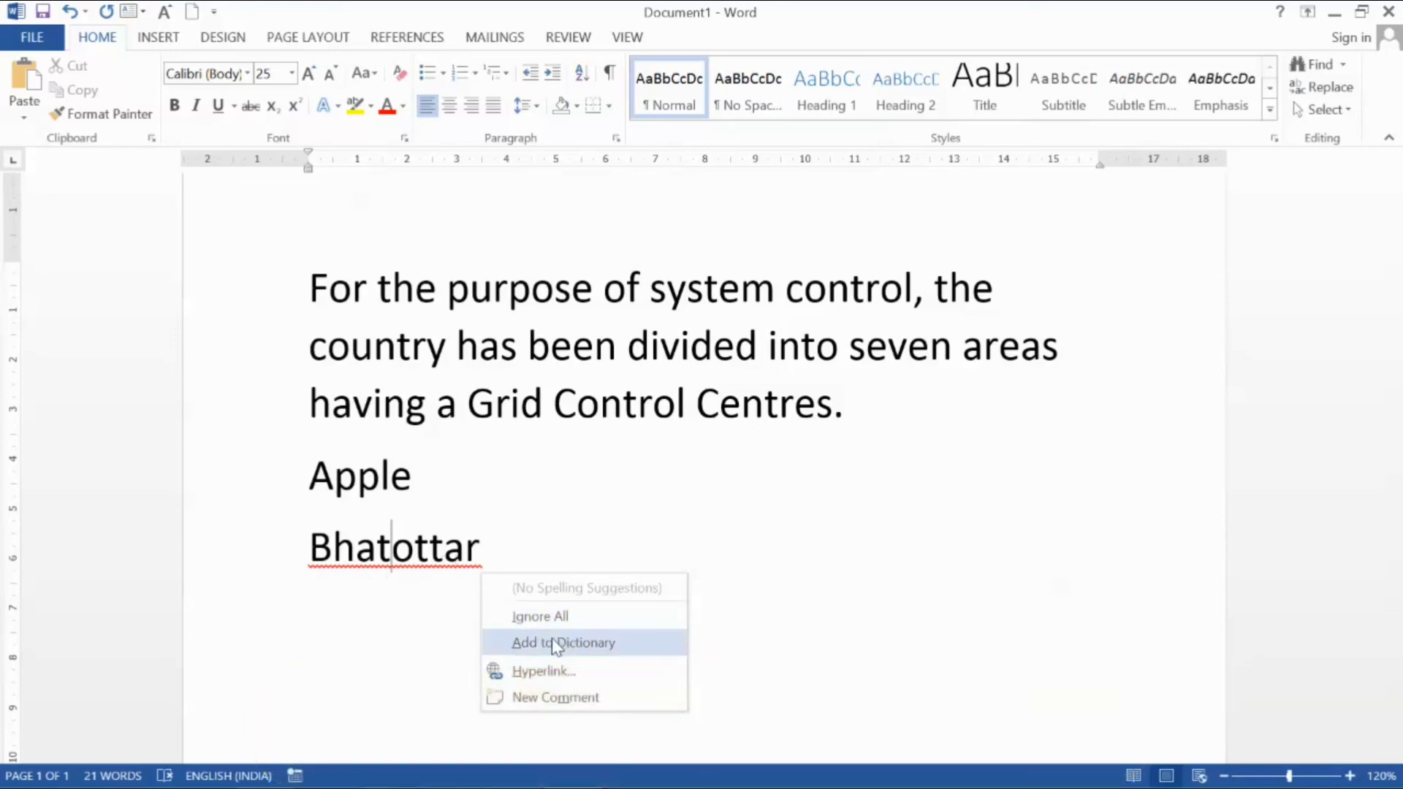
pyautogui.click(599, 642)
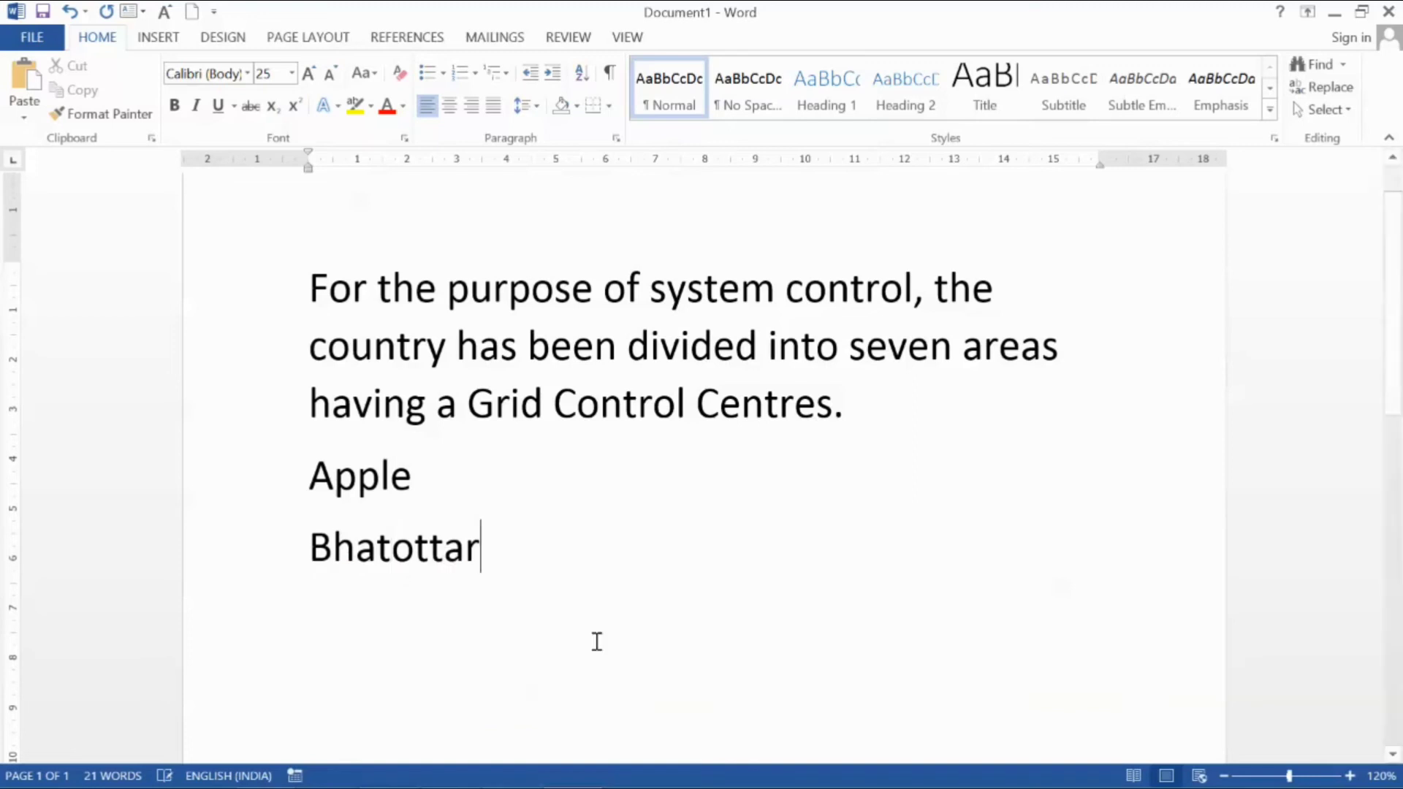
pyautogui.click(722, 627)
# Step: Type 'Bhatottar' again on the next line, followed by a blank line
pyautogui.write('Bhatot')
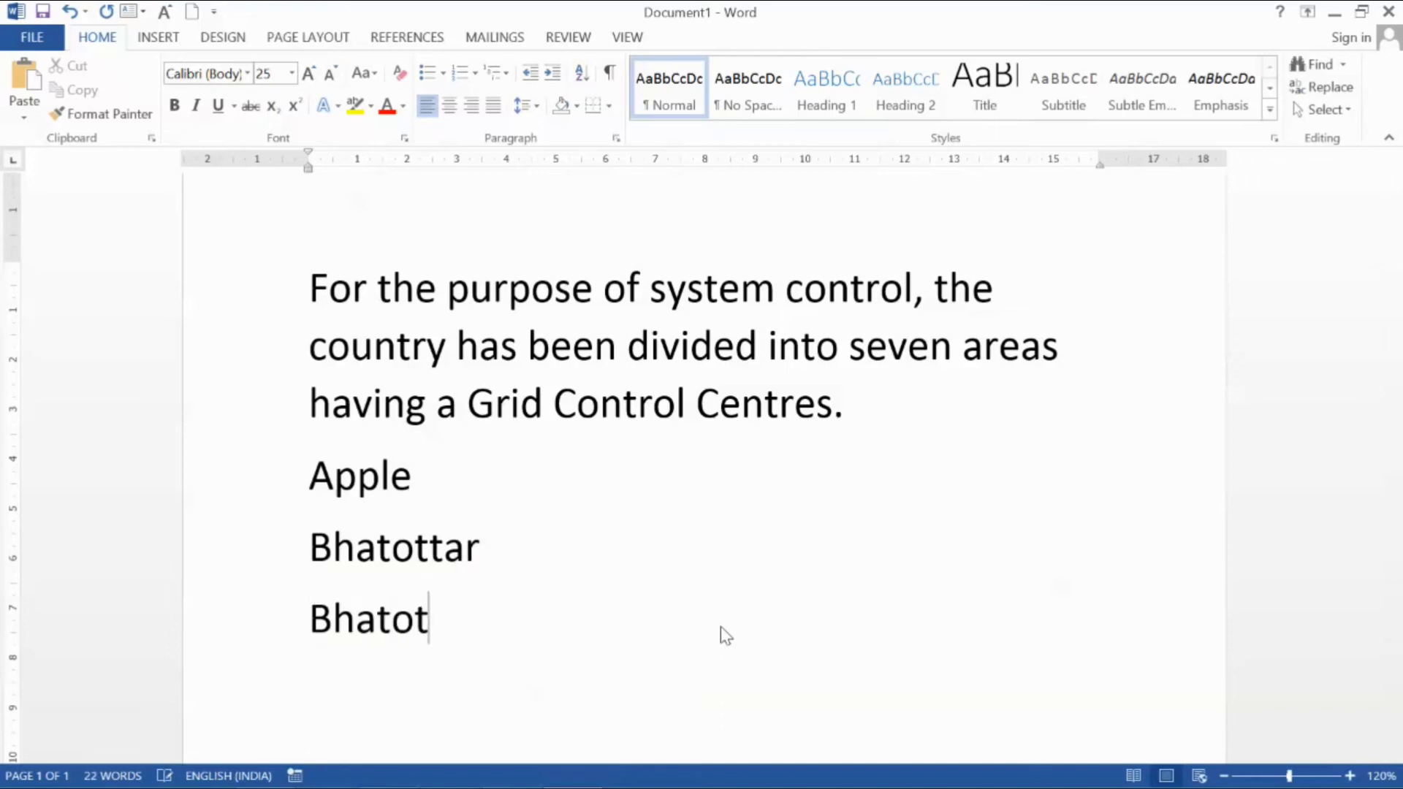
pyautogui.write('tar')
pyautogui.press('Return')
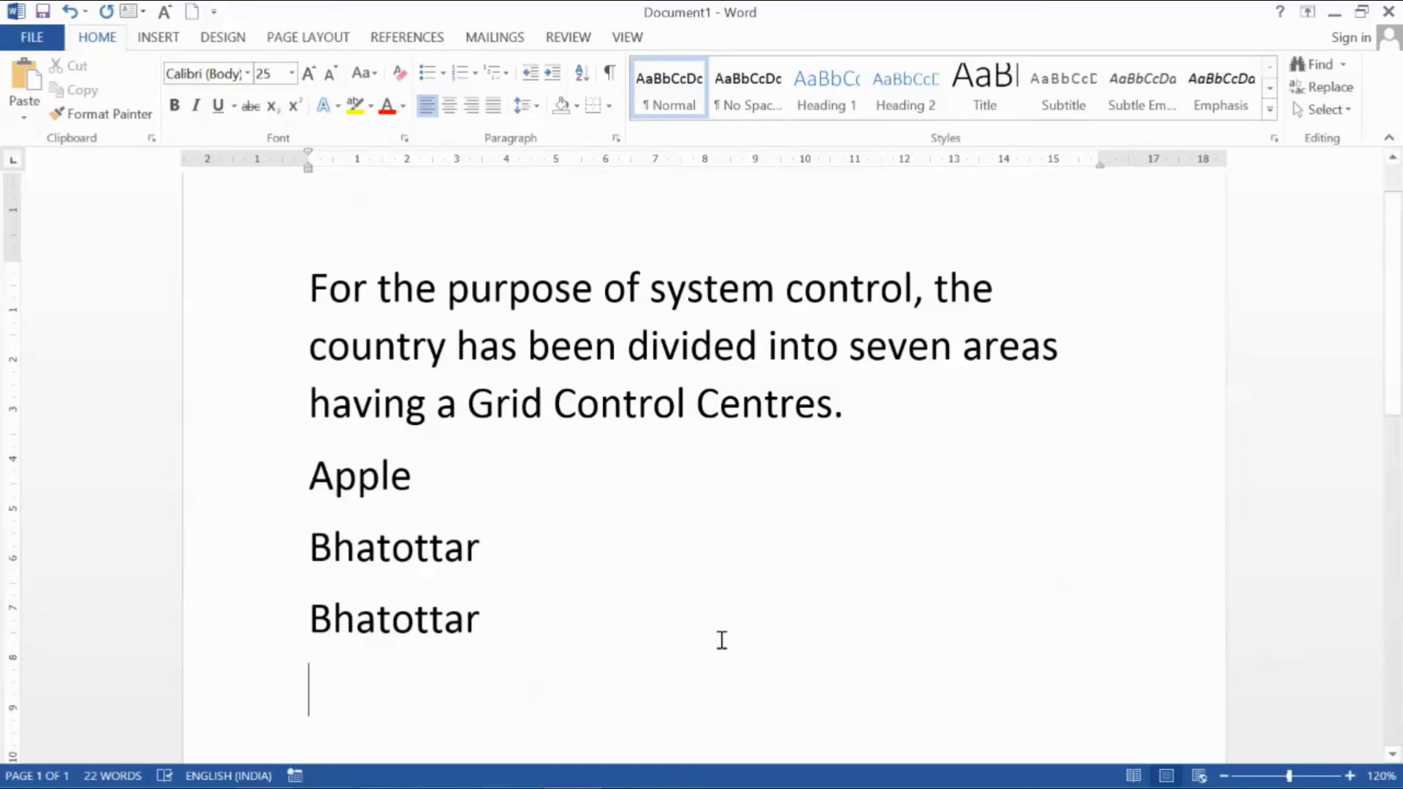
pyautogui.scroll(-1, 721, 640)
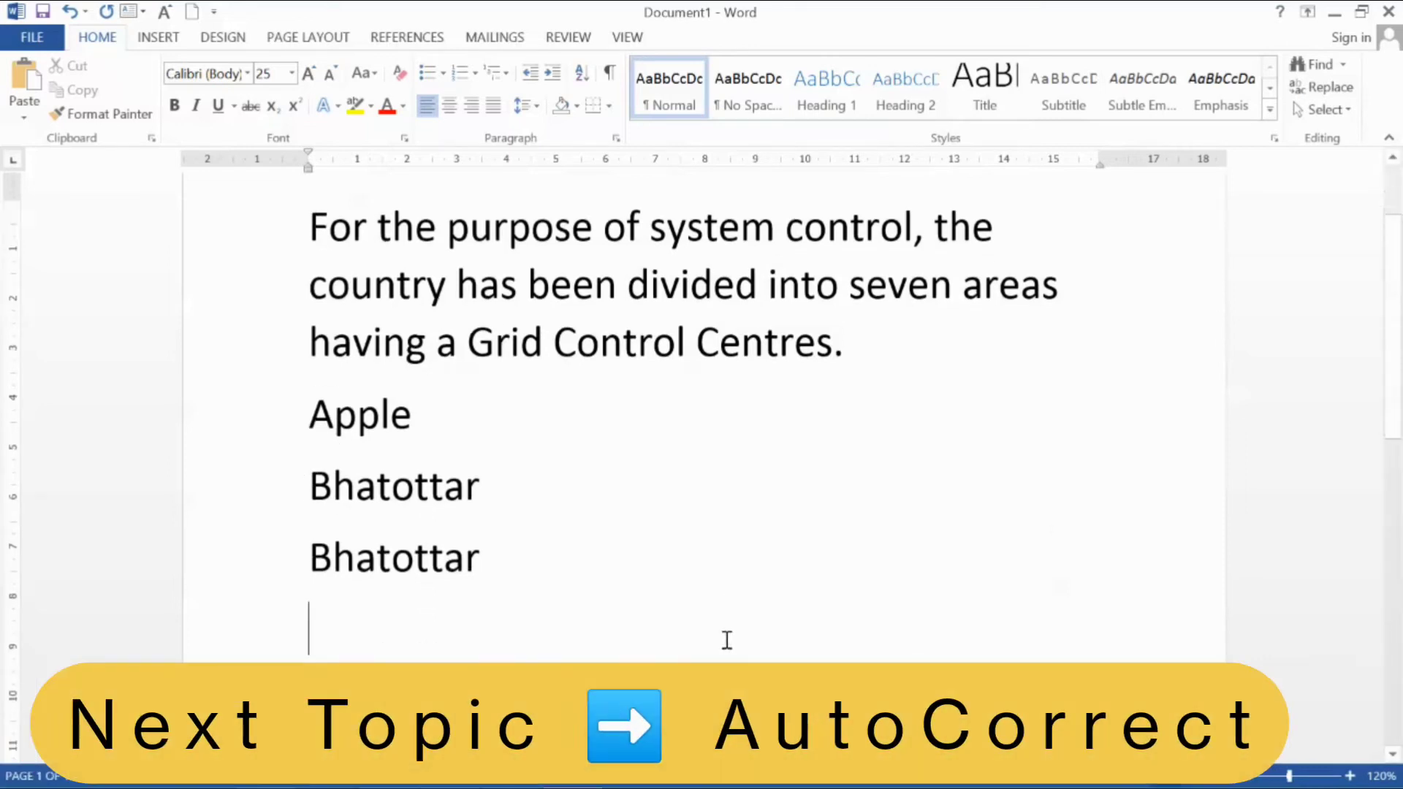
pyautogui.scroll(-1, 727, 640)
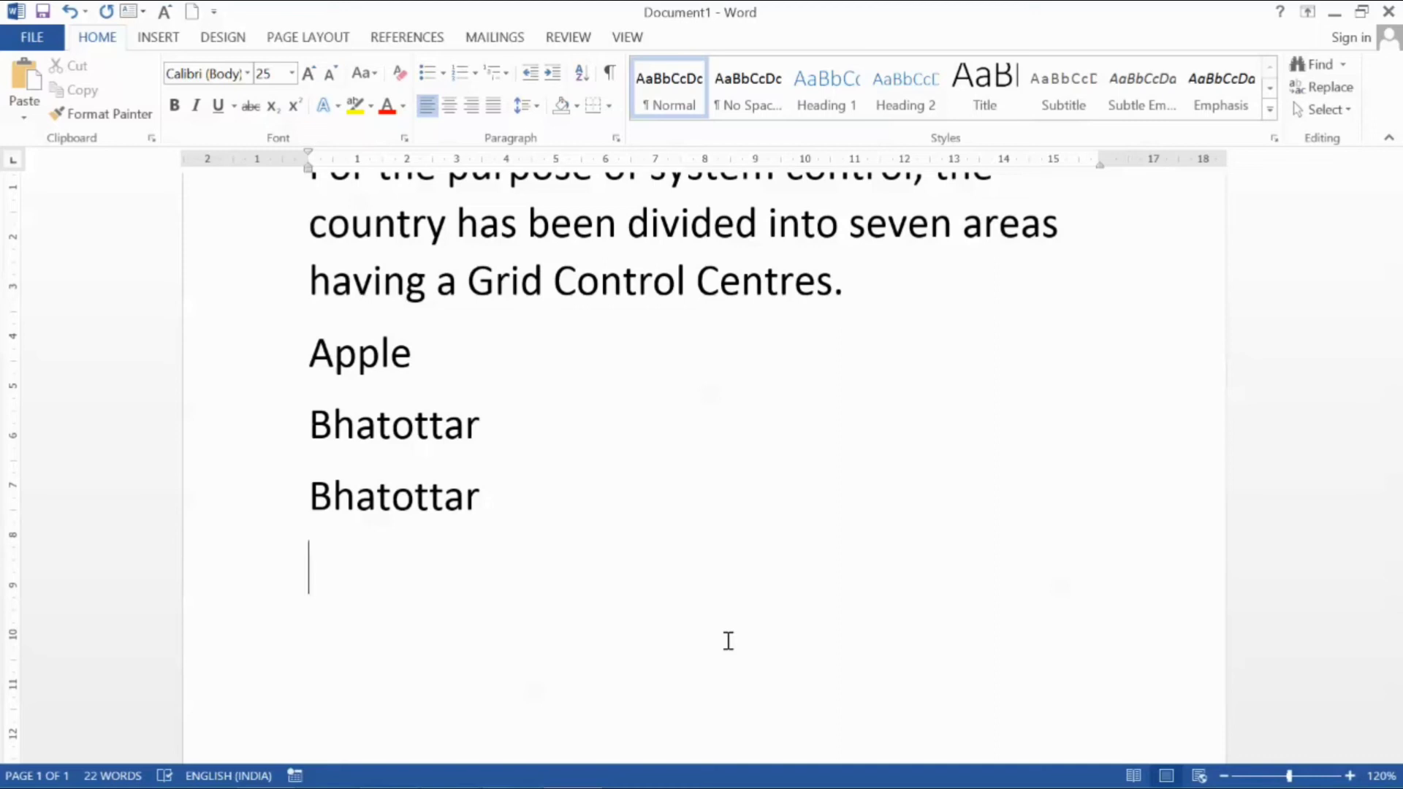
# Step: Type 'Aeroplene' on a new line and correct it to 'Aeroplane', leaving an empty line after
pyautogui.write('Aeroplene')
pyautogui.press('Return')
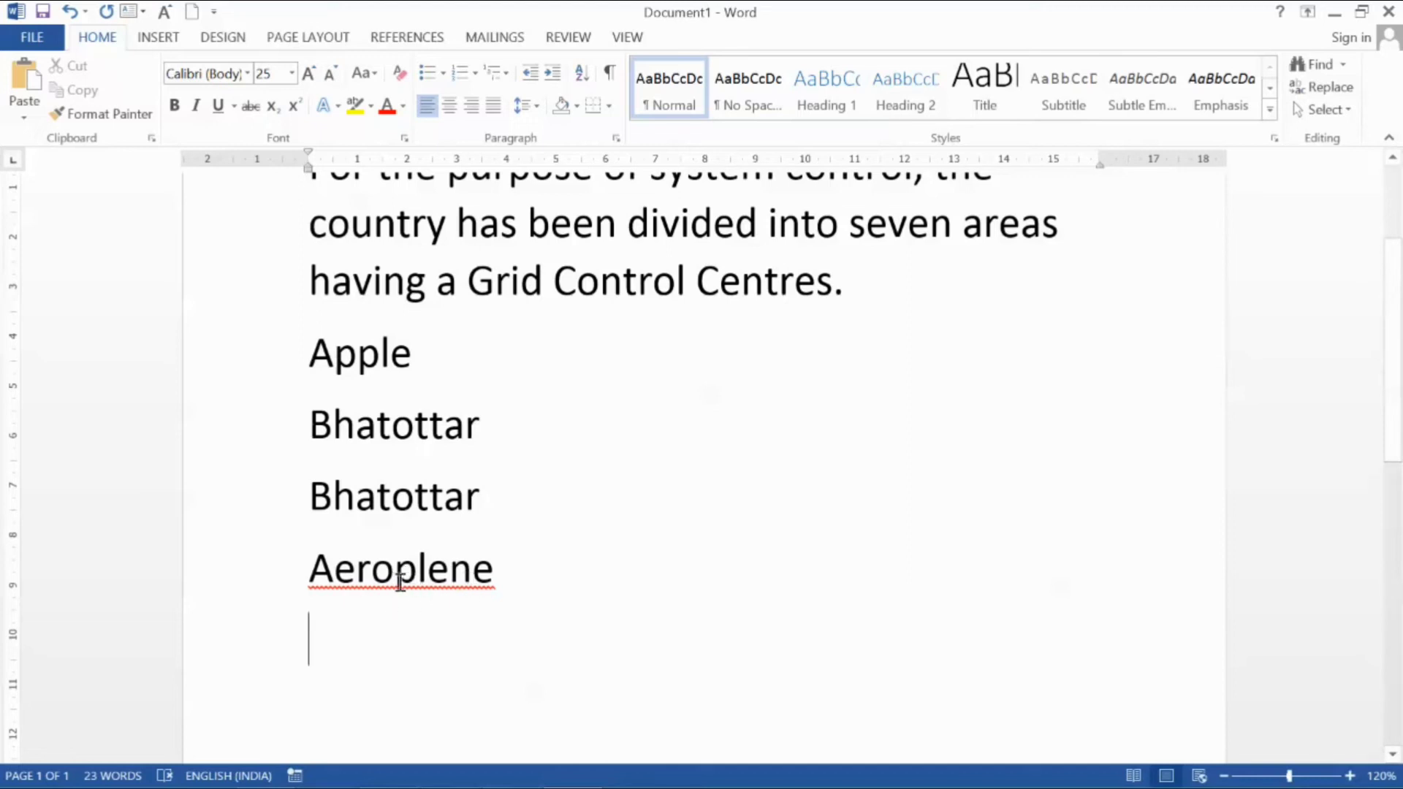
pyautogui.rightClick(432, 585)
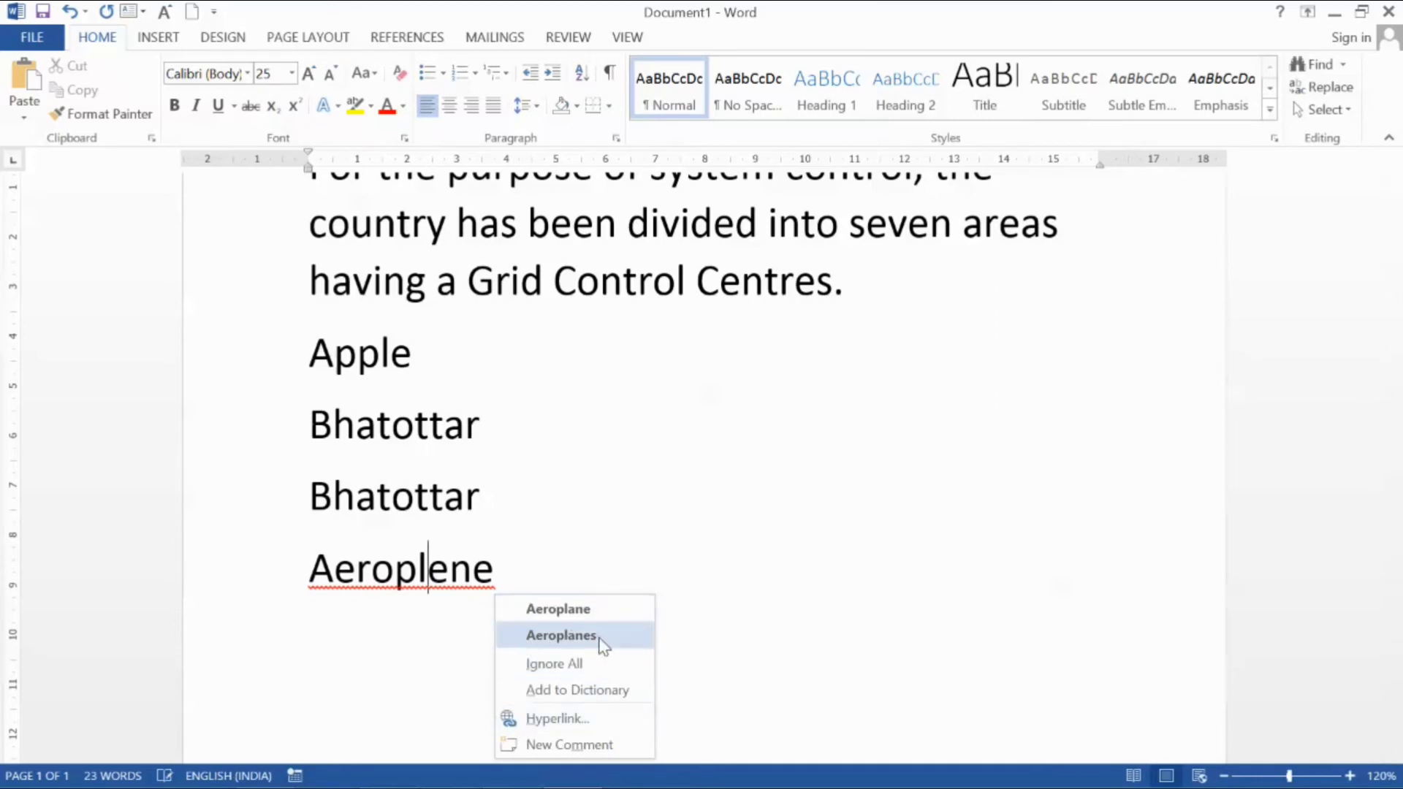
pyautogui.click(562, 610)
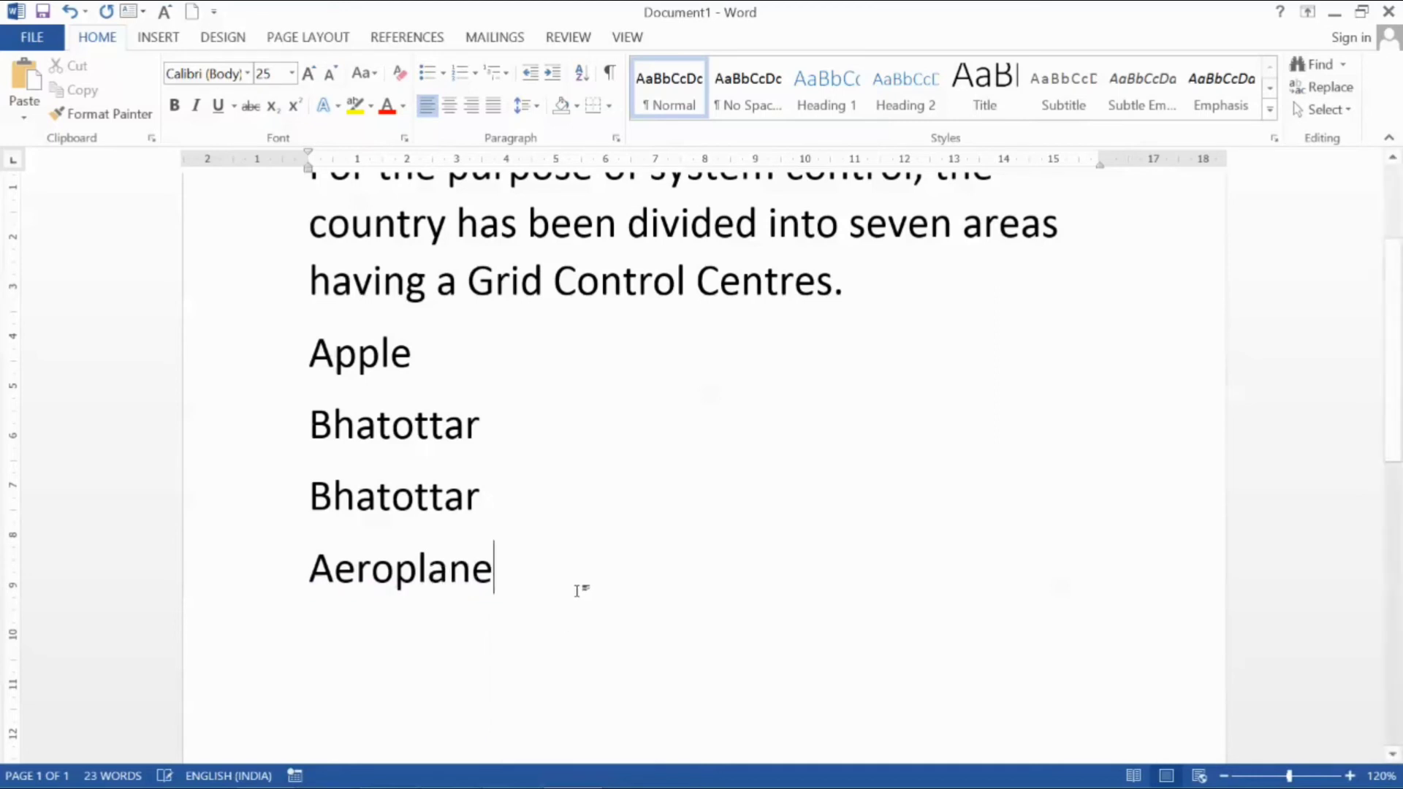
pyautogui.press('Return')
# Step: Add a Proofing AutoCorrect entry replacing 'aeroplene' with 'aeroplane'
pyautogui.click(32, 38)
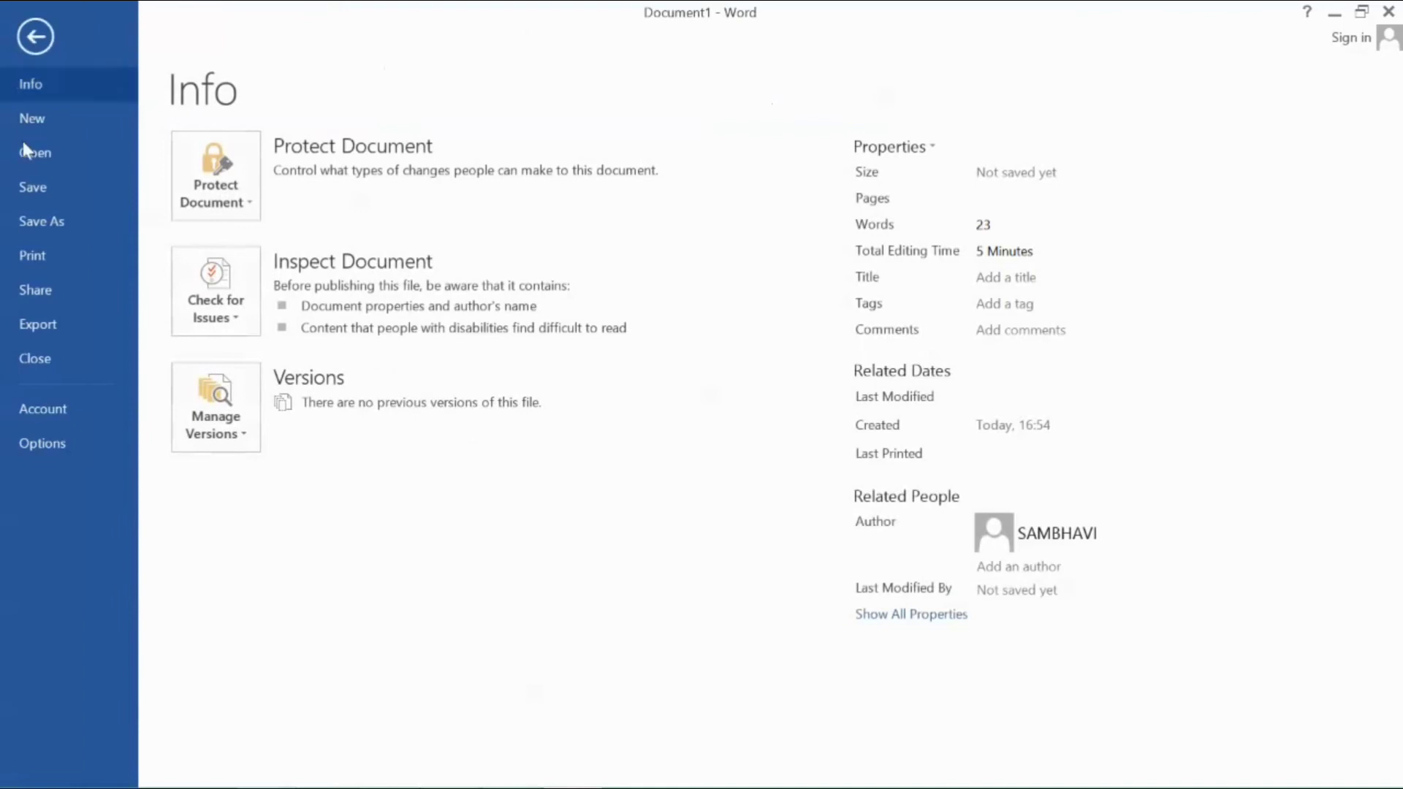
pyautogui.click(36, 446)
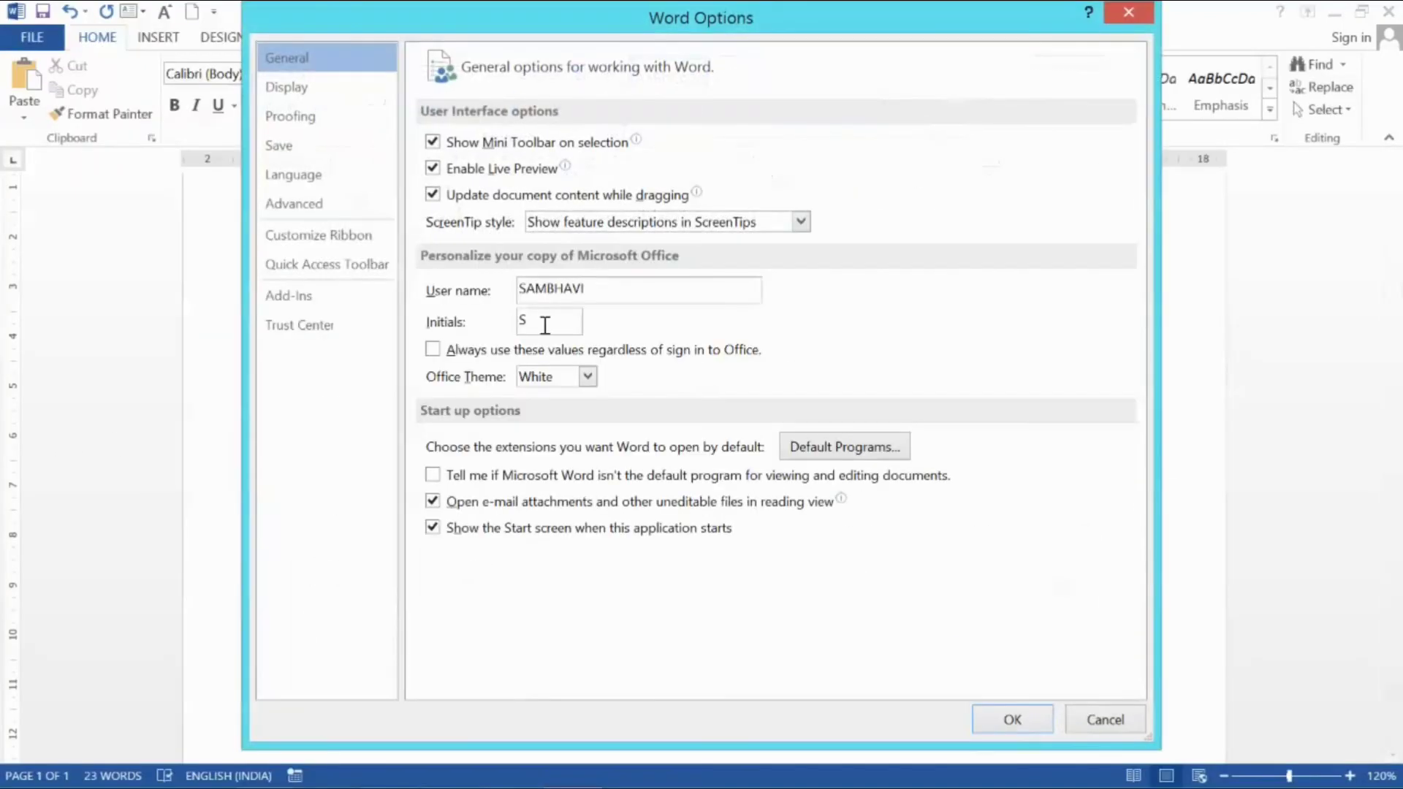
pyautogui.click(300, 120)
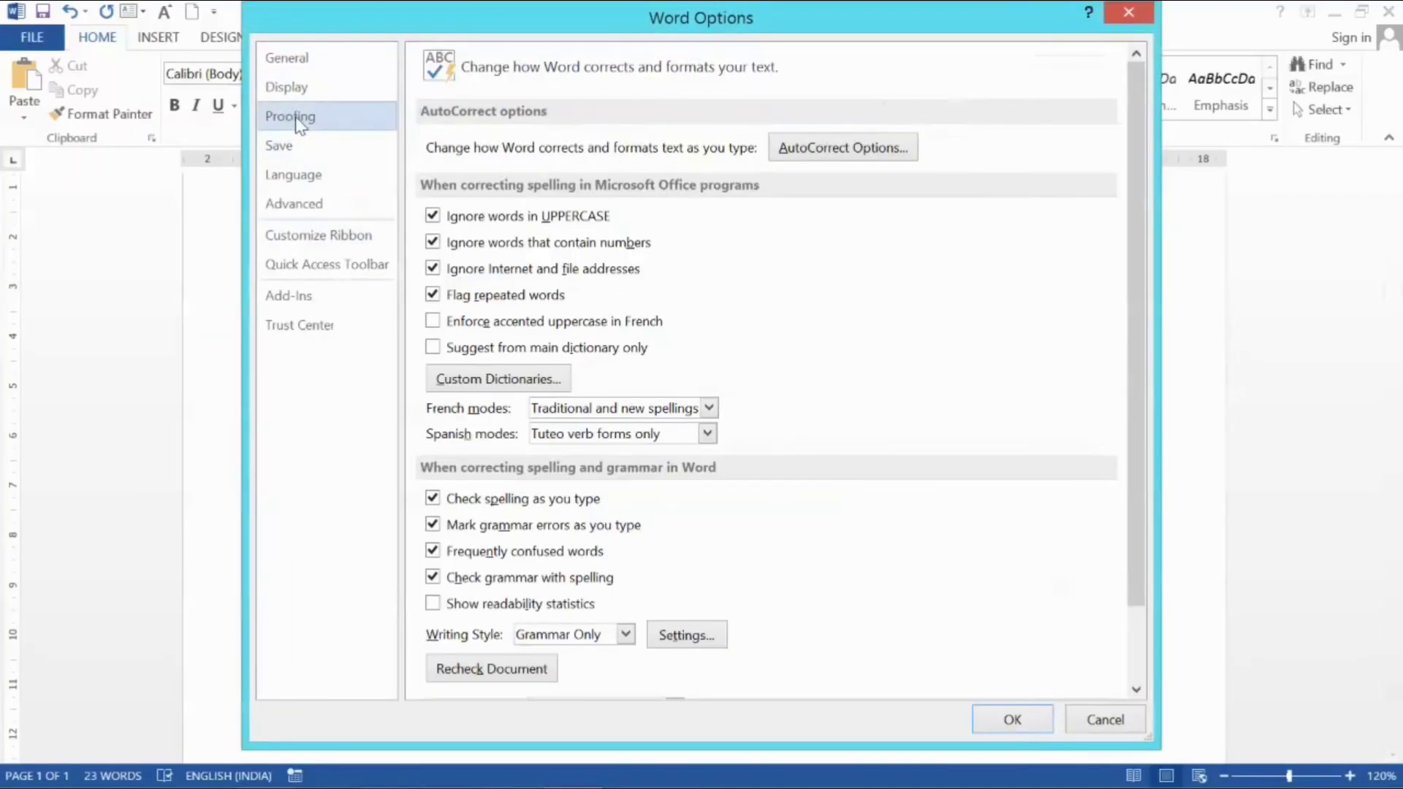
pyautogui.click(876, 149)
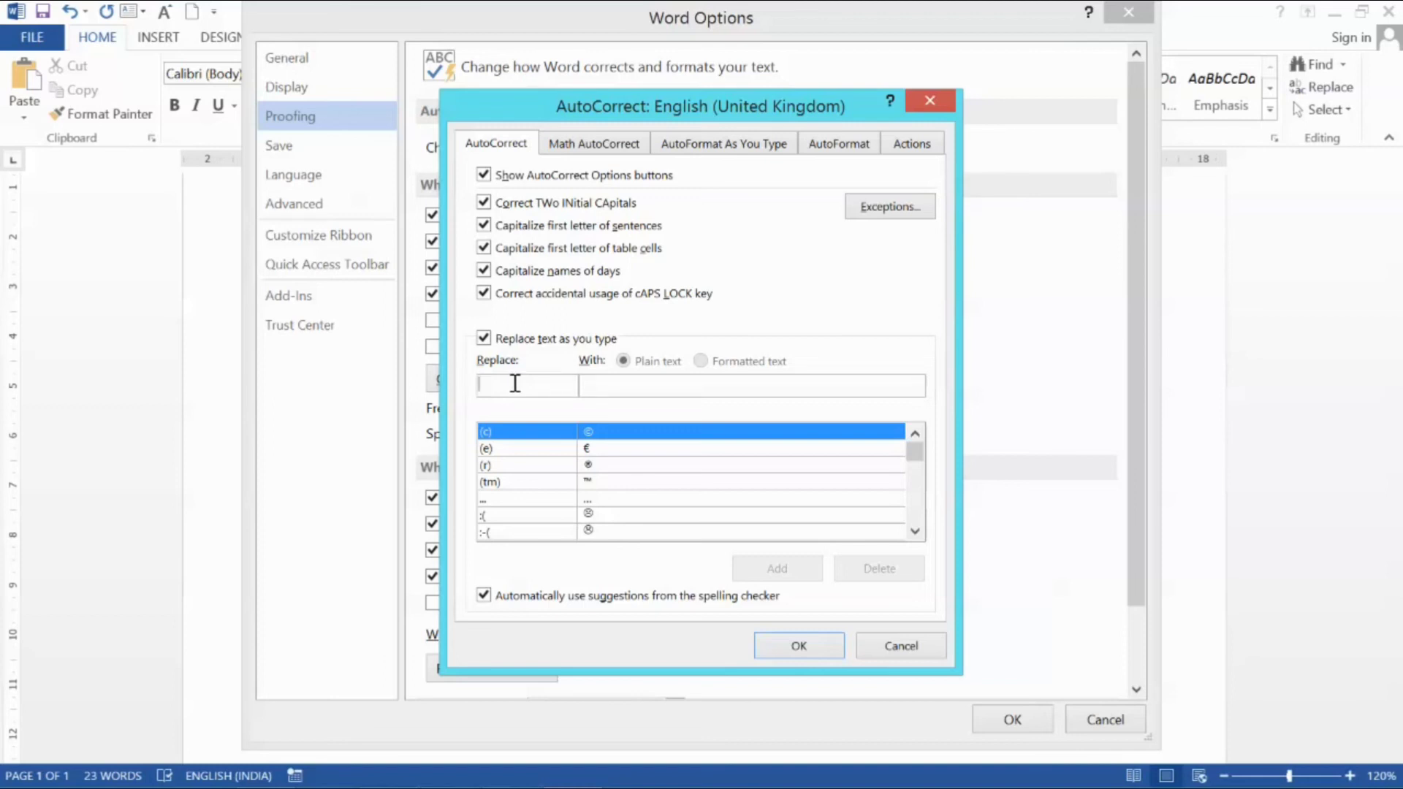
pyautogui.write('aeroplene')
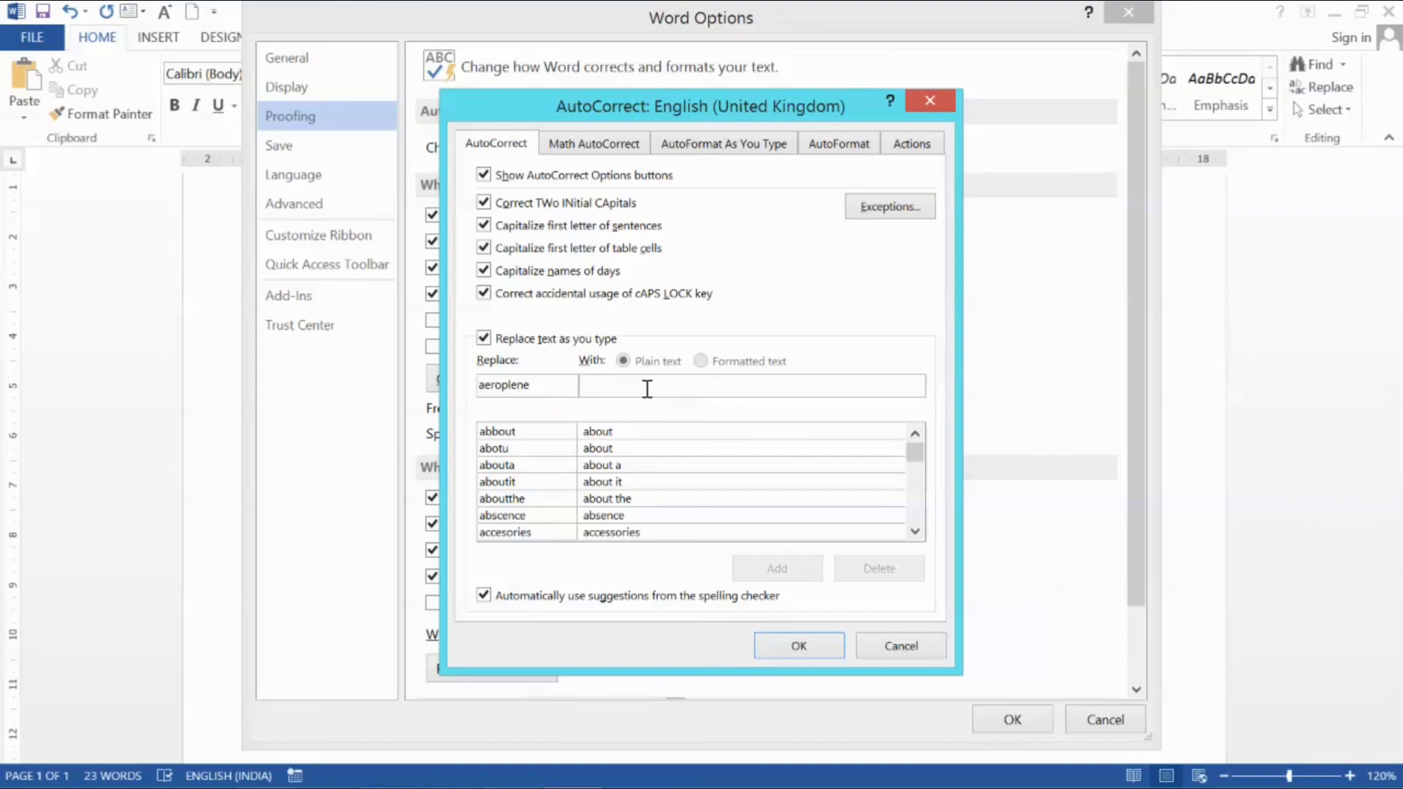
pyautogui.write('aeroplane')
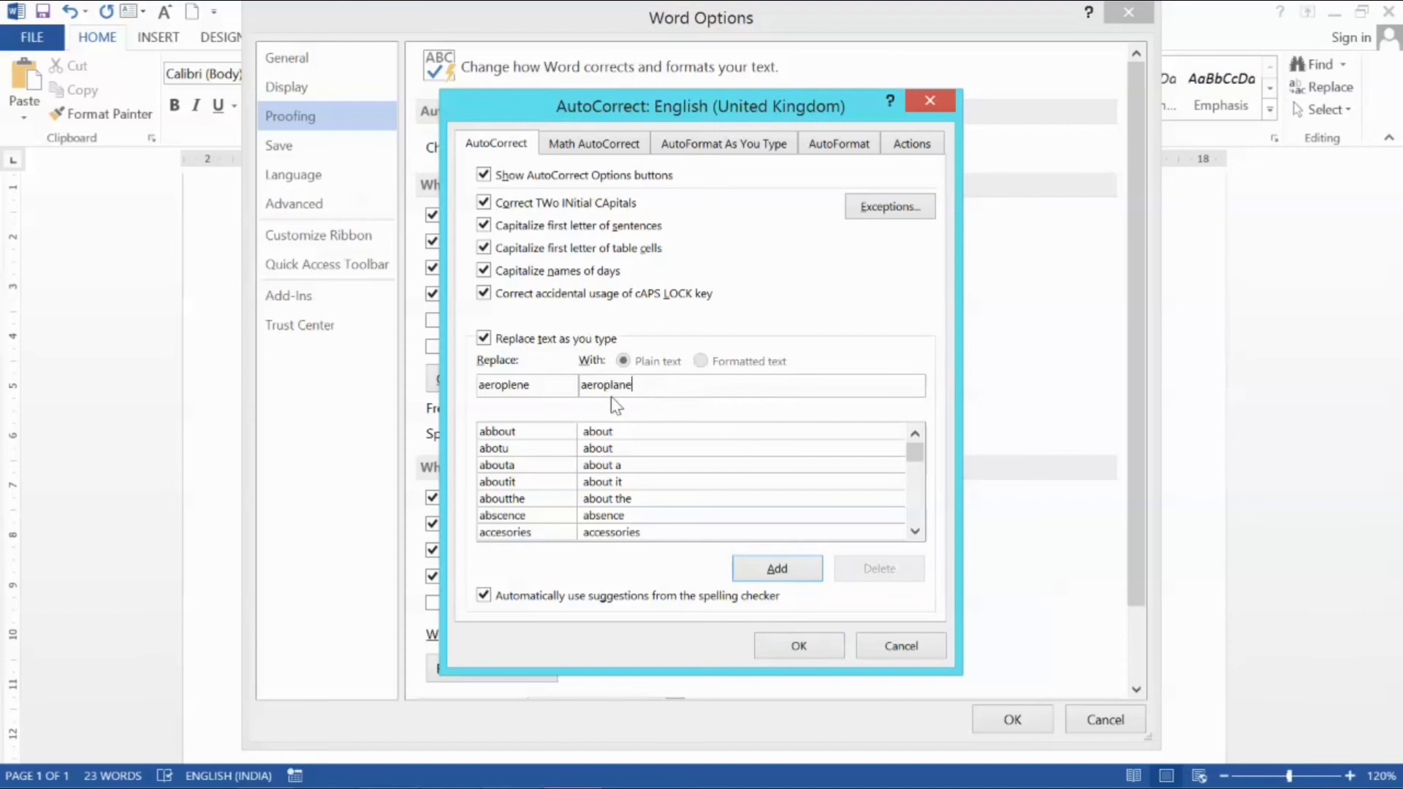
pyautogui.click(772, 570)
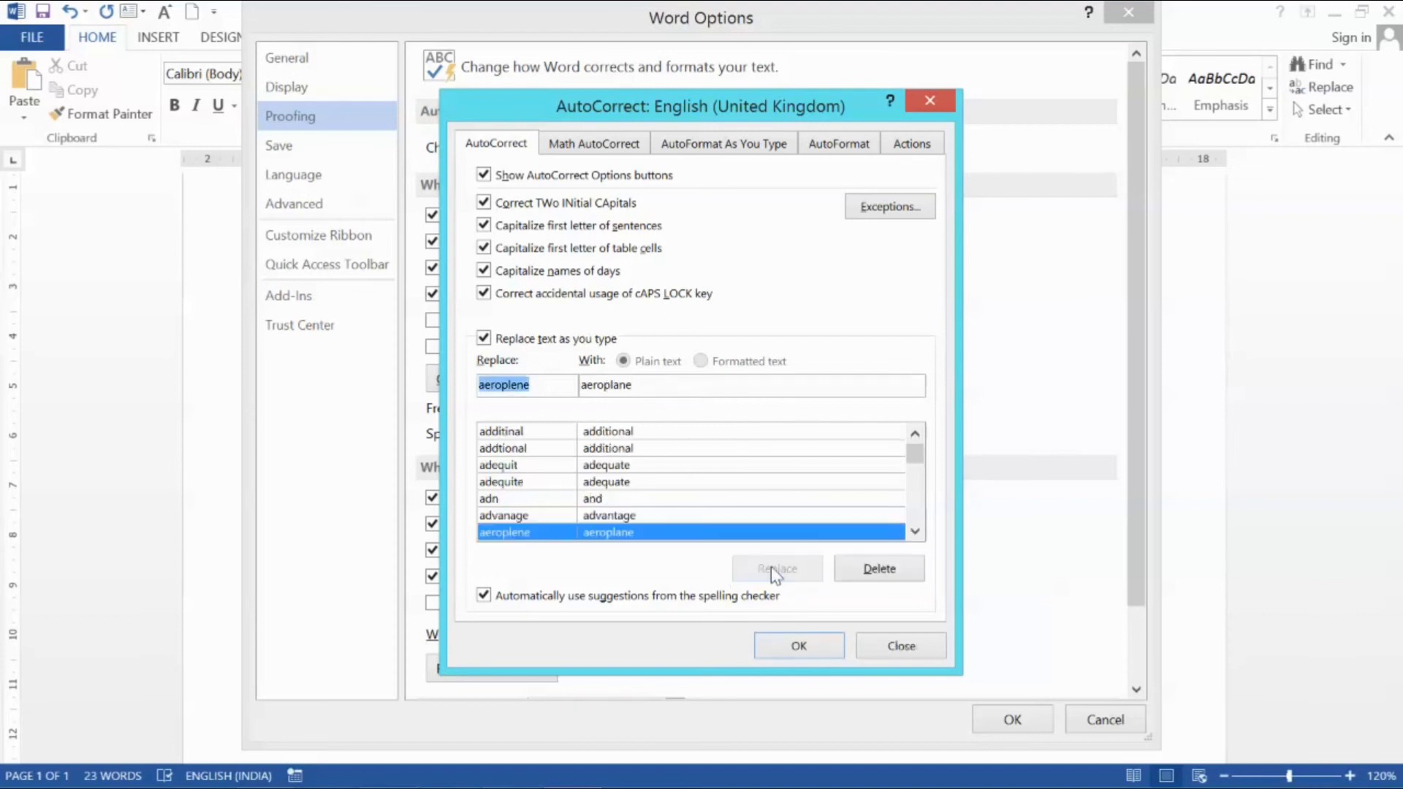
pyautogui.click(793, 646)
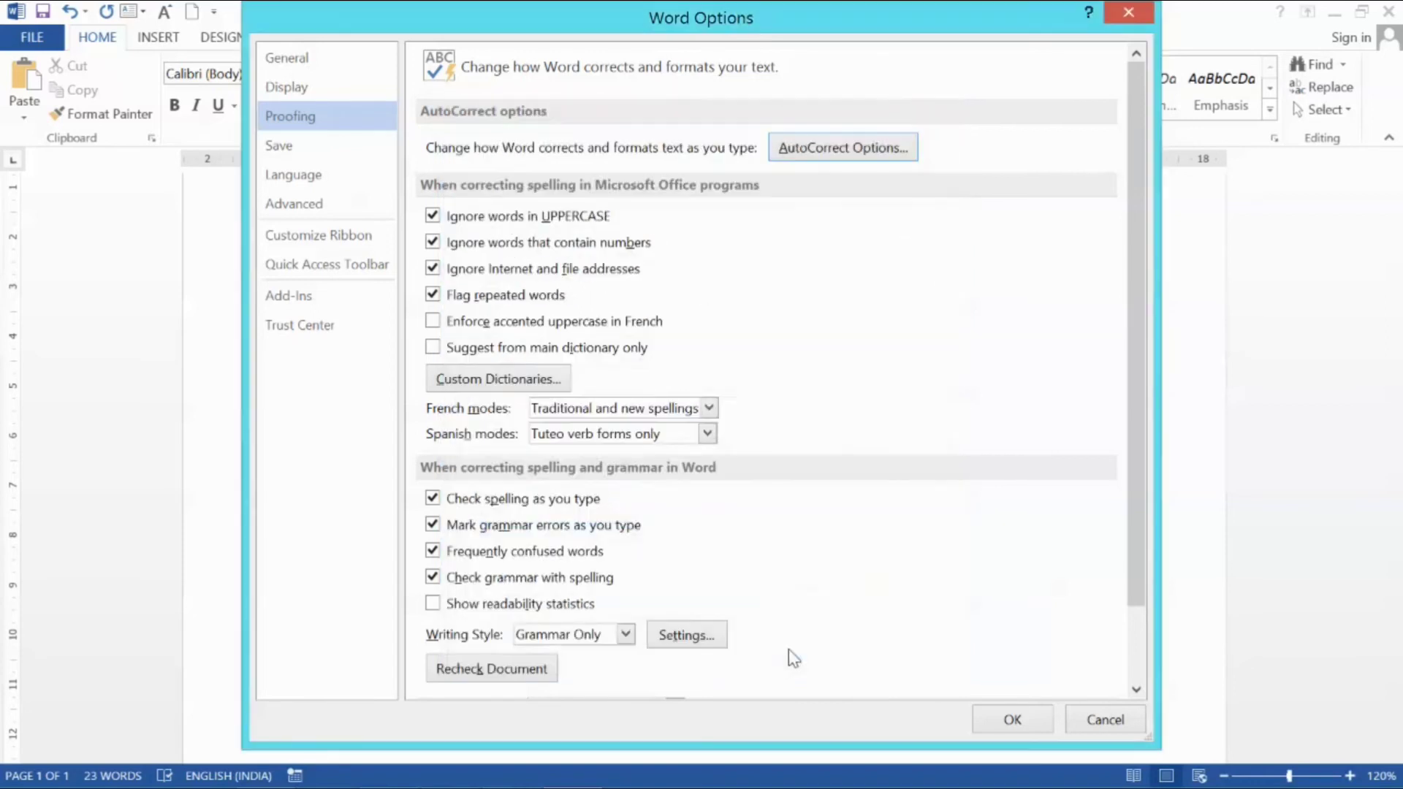
pyautogui.click(1001, 721)
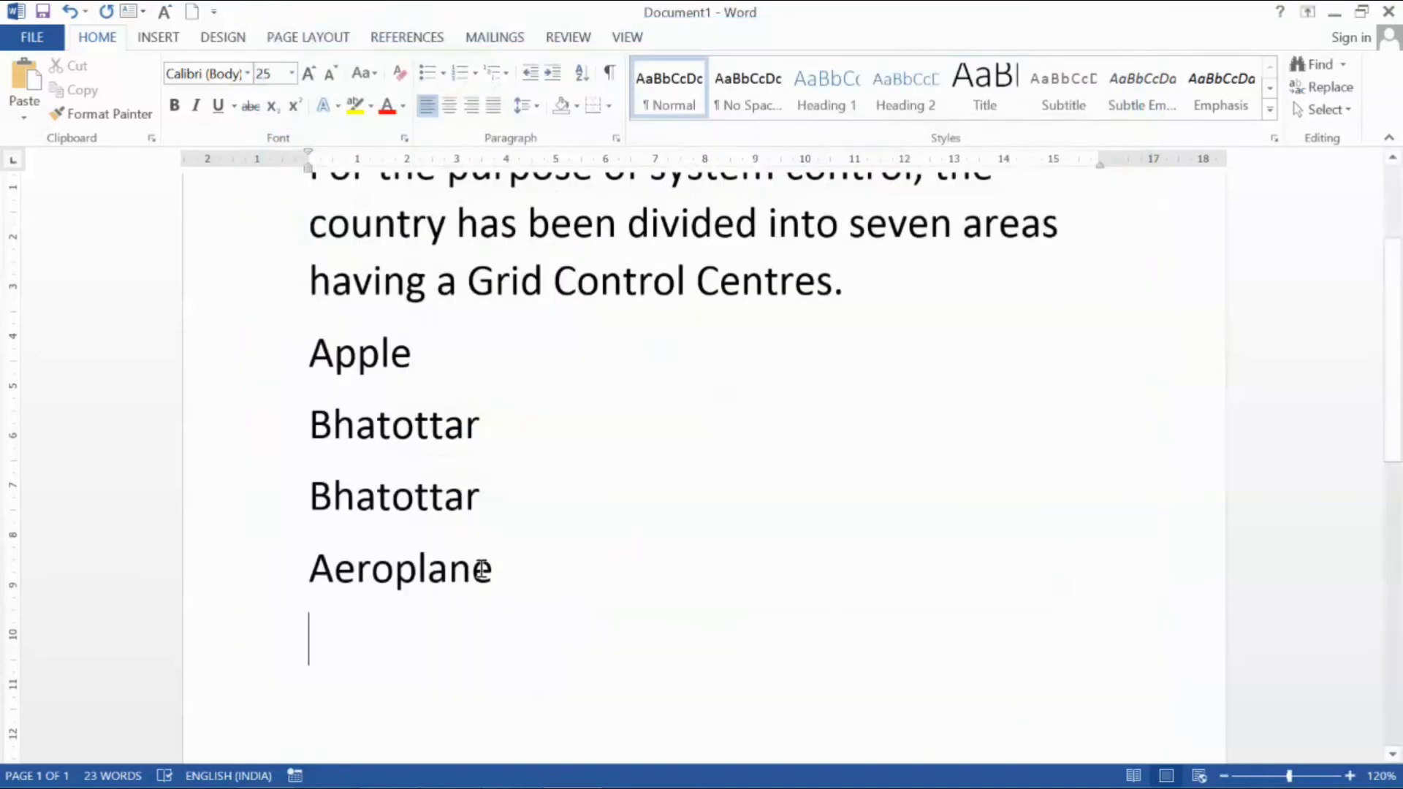
# Step: Type 'aeroplene' on two new lines so AutoCorrect turns each into 'Aeroplane'
pyautogui.write('aeroplene')
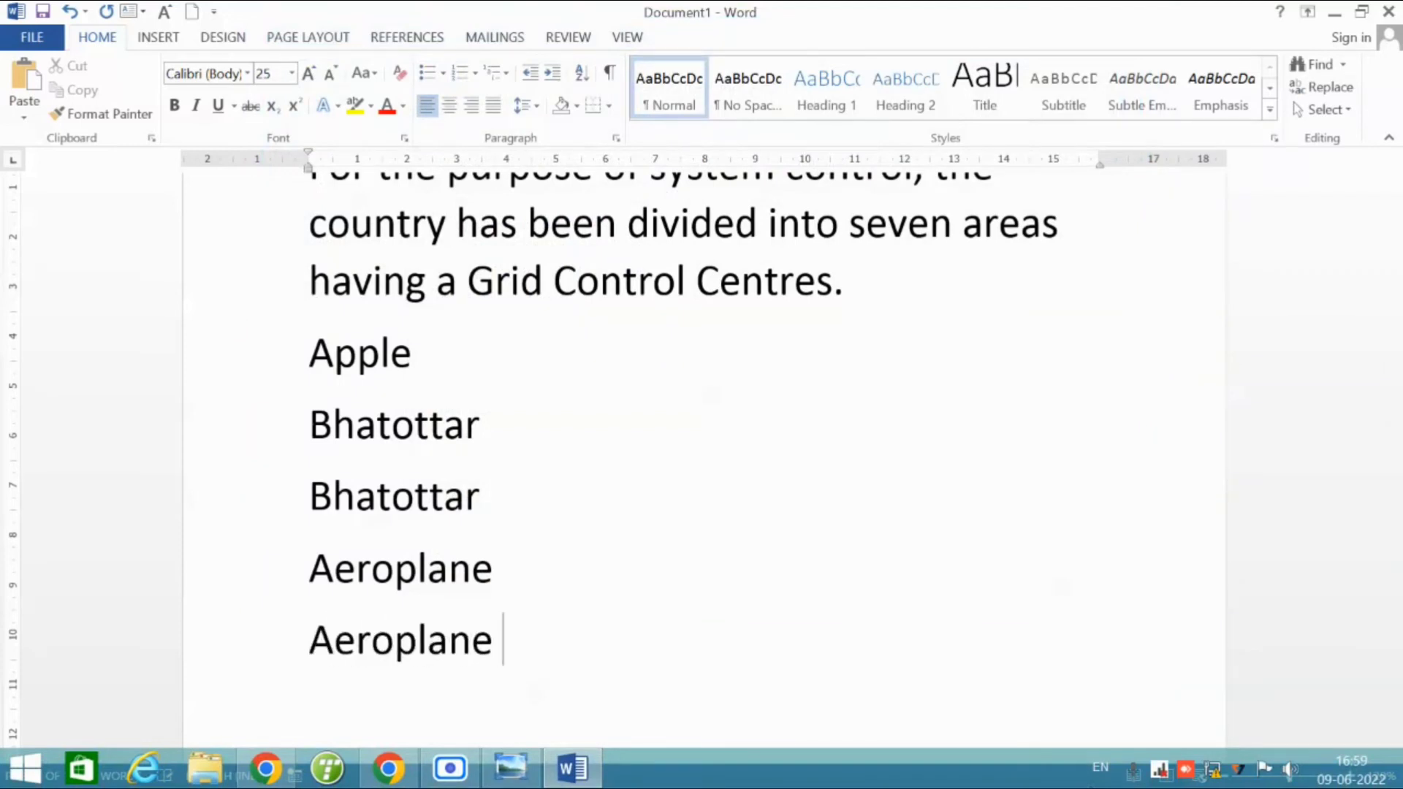
pyautogui.press('Return')
pyautogui.scroll(-2, 548, 641)
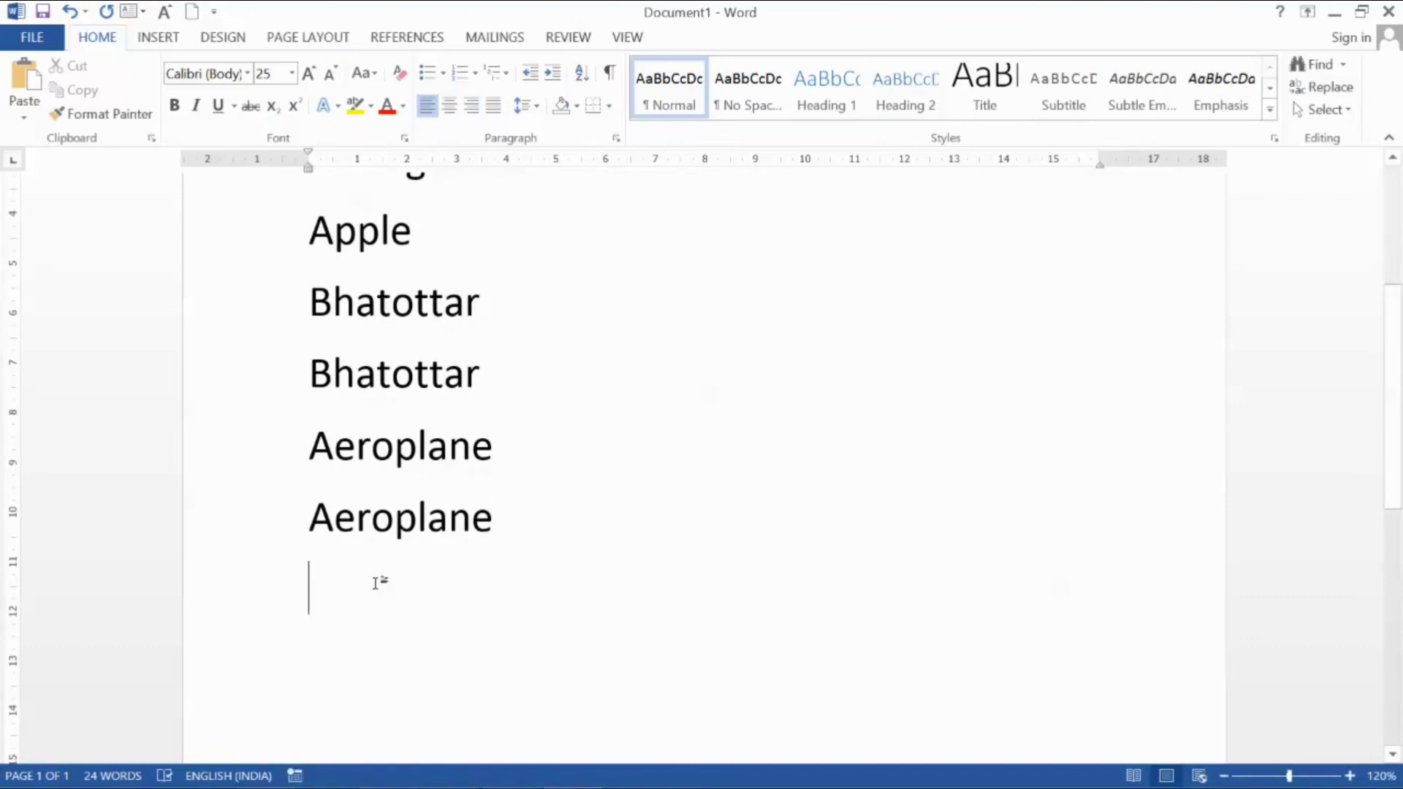
pyautogui.write('aeroplene')
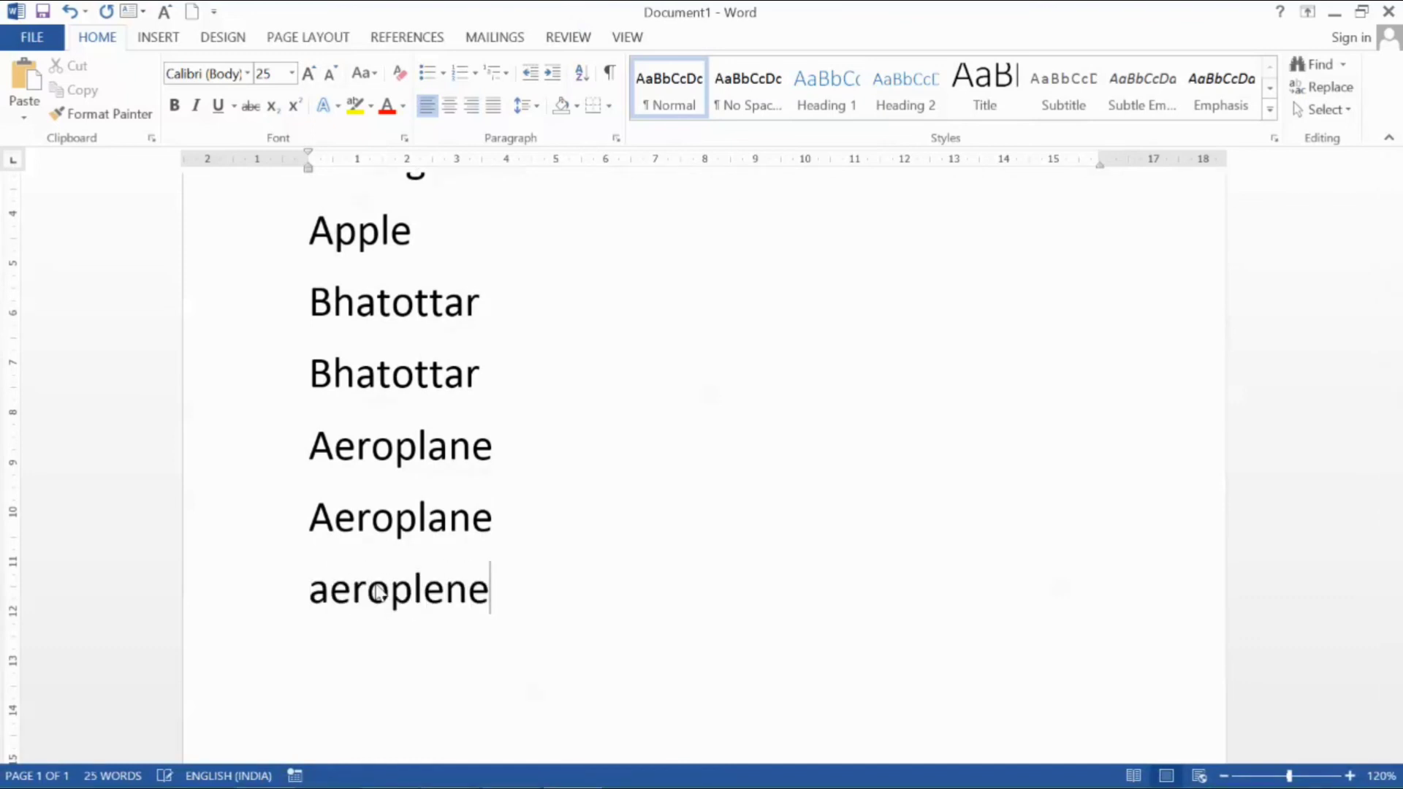
pyautogui.press('Return')
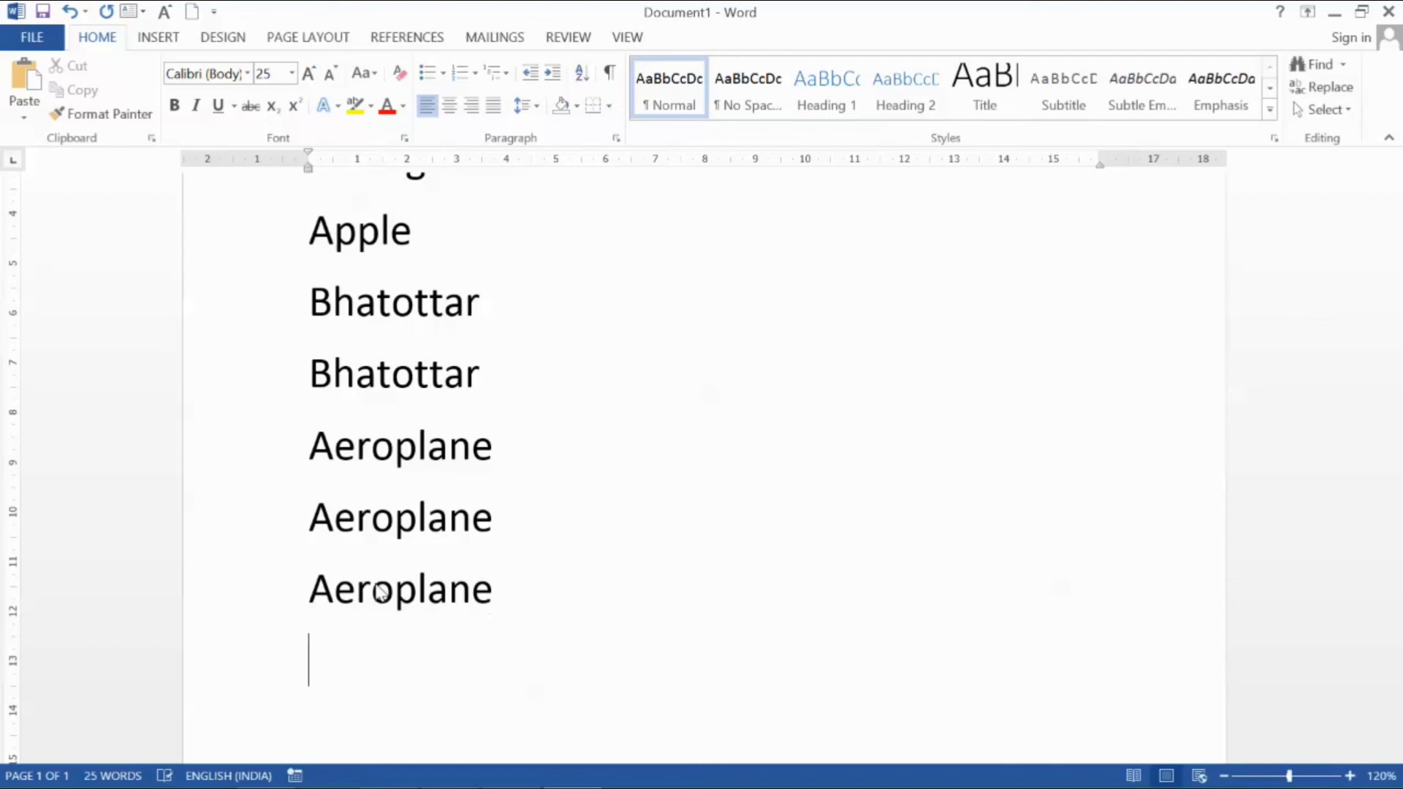
pyautogui.scroll(-3, 484, 658)
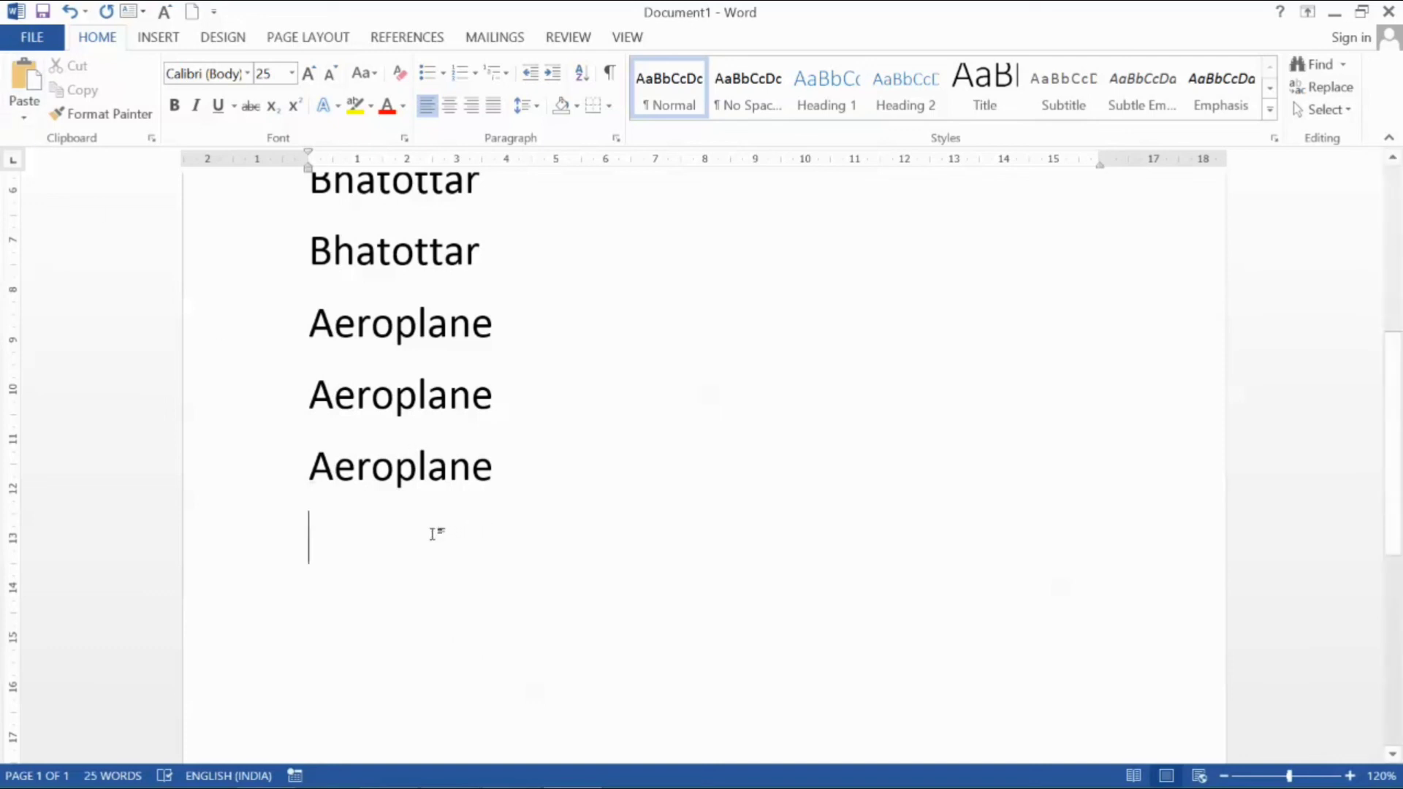
# Step: Add an AutoCorrect entry expanding 'gctc' to 'General Competition & Computer Training Centre'
pyautogui.click(30, 45)
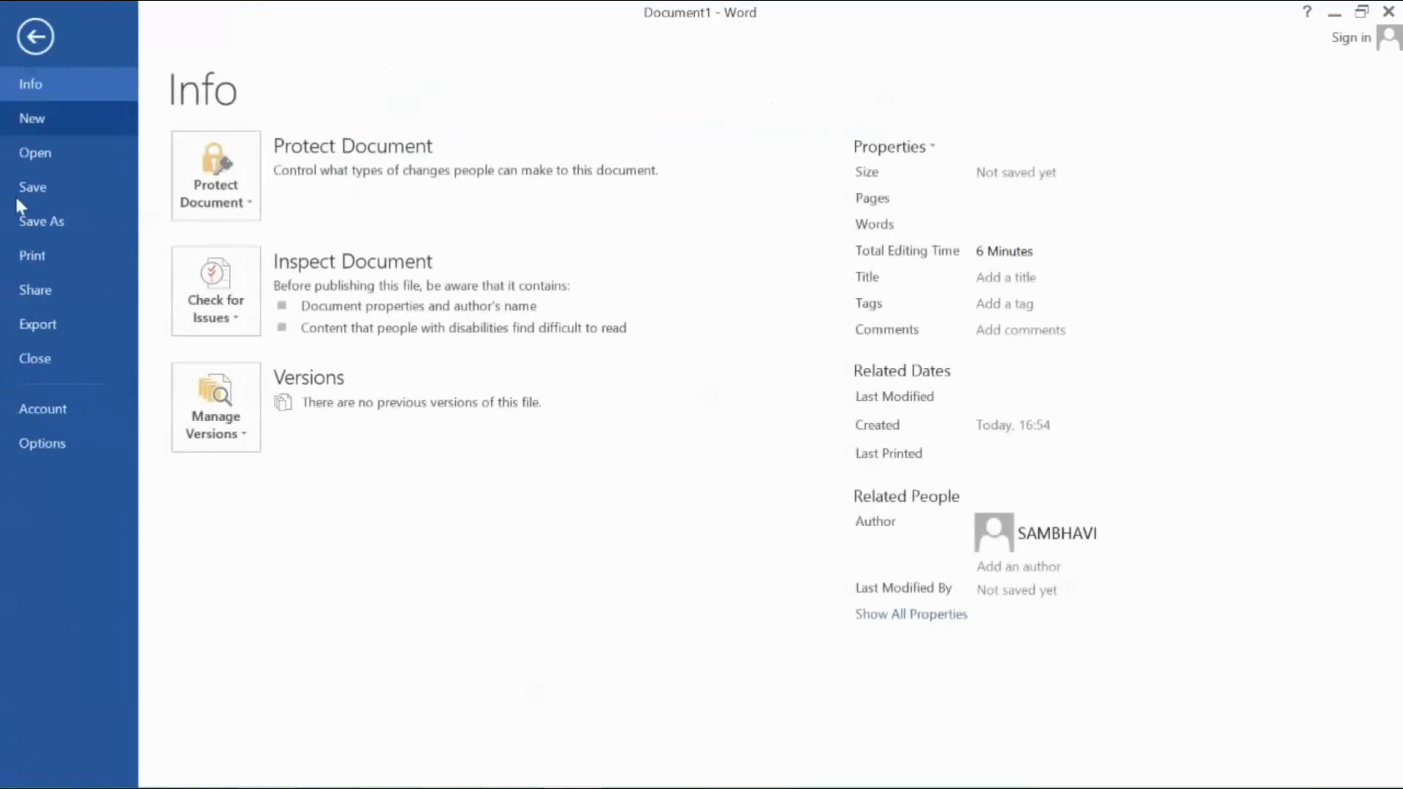
pyautogui.click(54, 446)
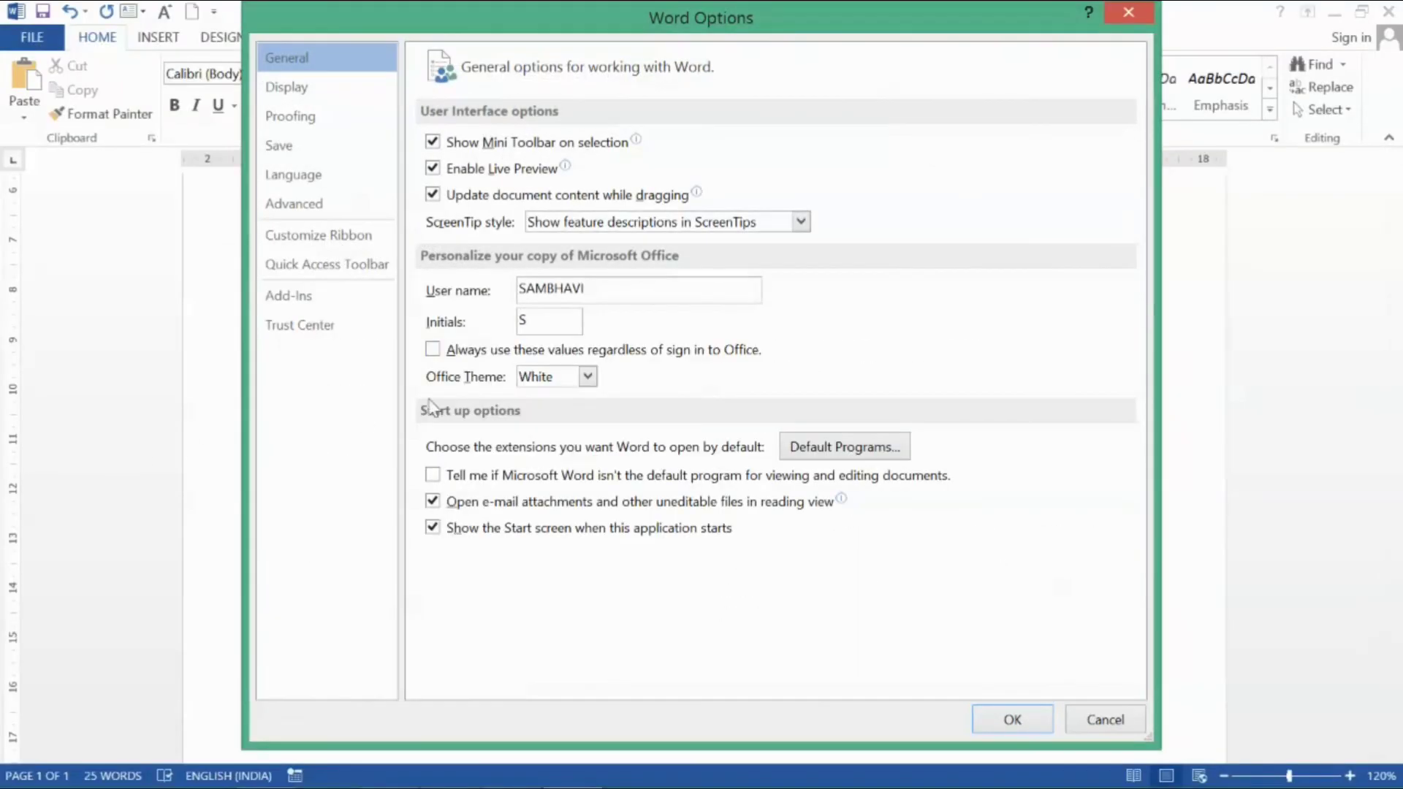
pyautogui.click(289, 117)
pyautogui.click(856, 151)
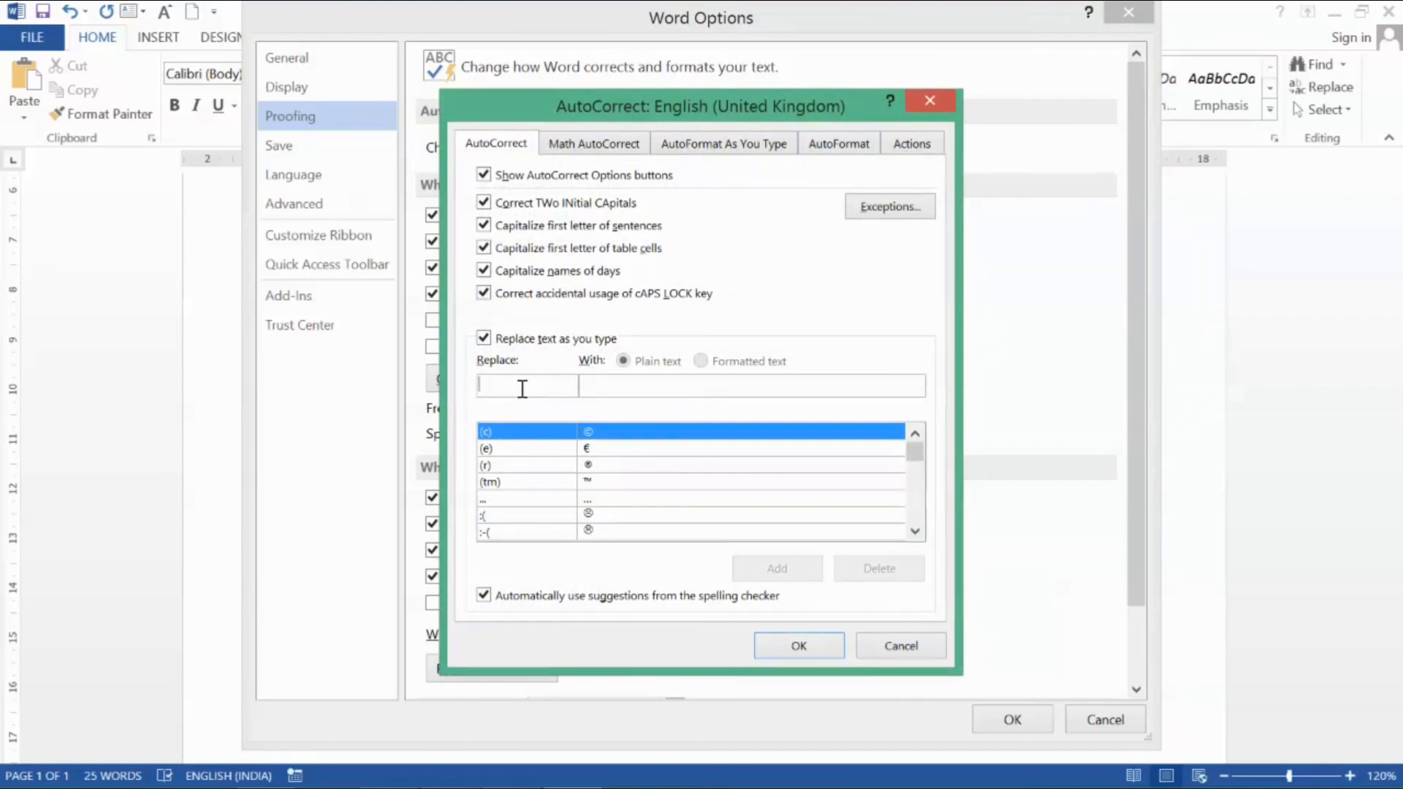
pyautogui.write('gctc')
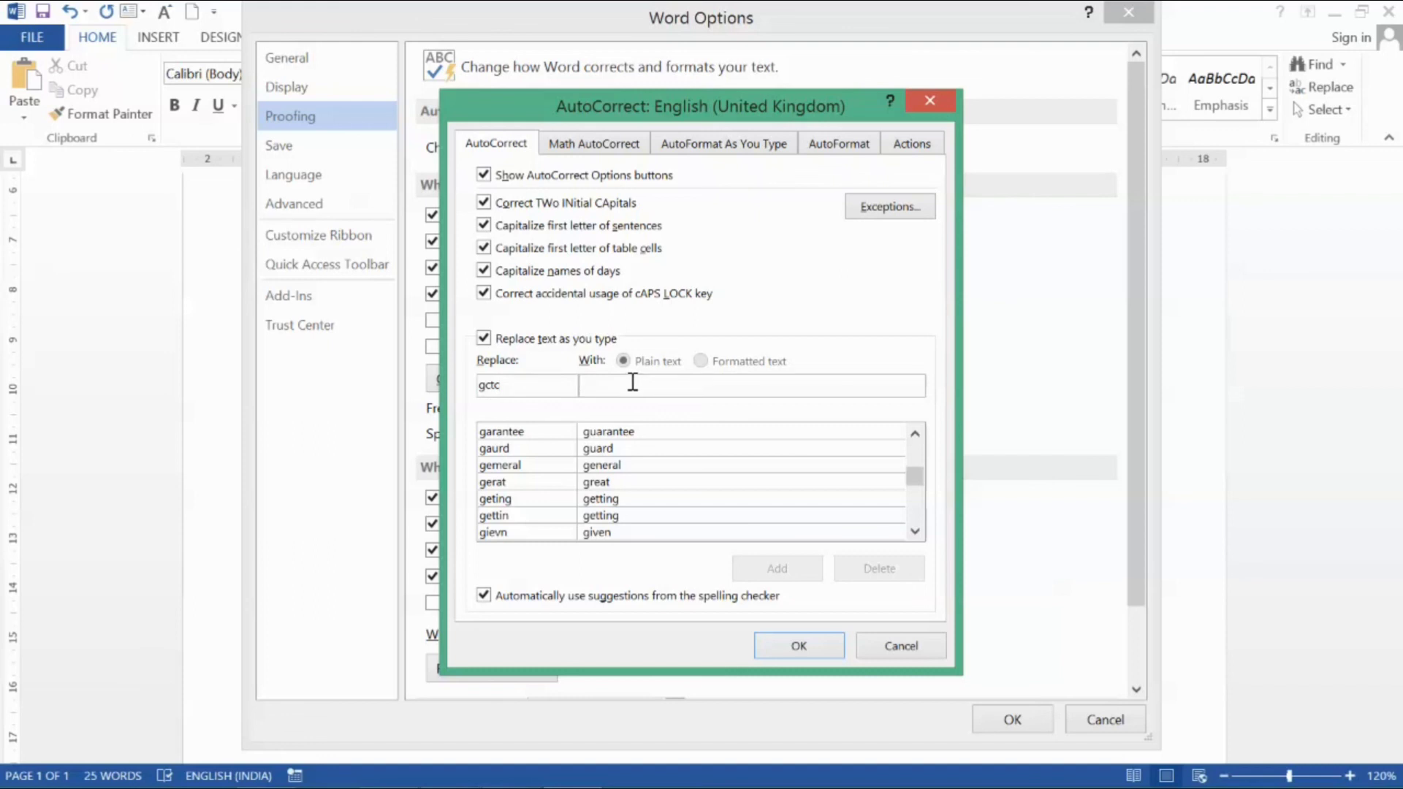
pyautogui.write('G')
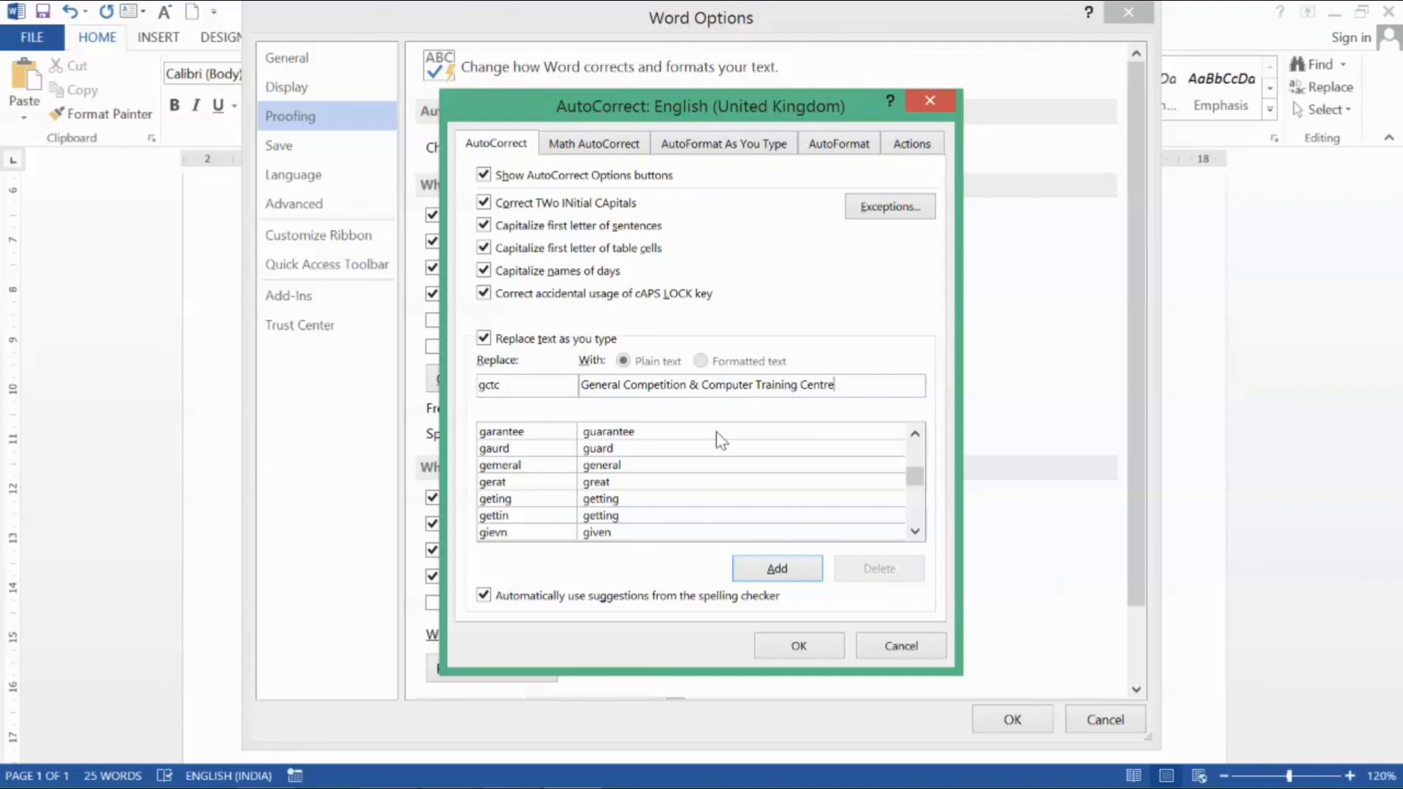
pyautogui.click(769, 570)
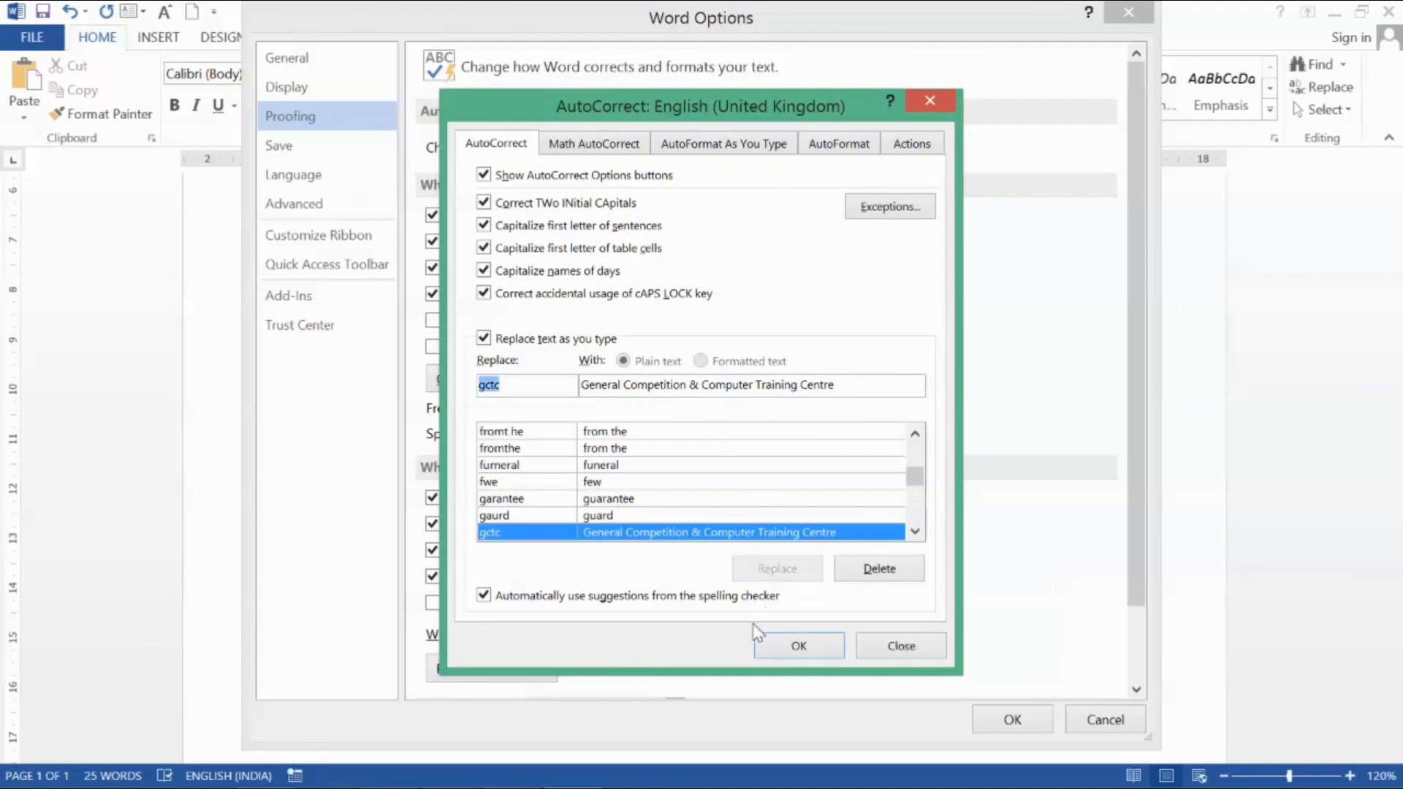
pyautogui.click(796, 646)
pyautogui.click(976, 725)
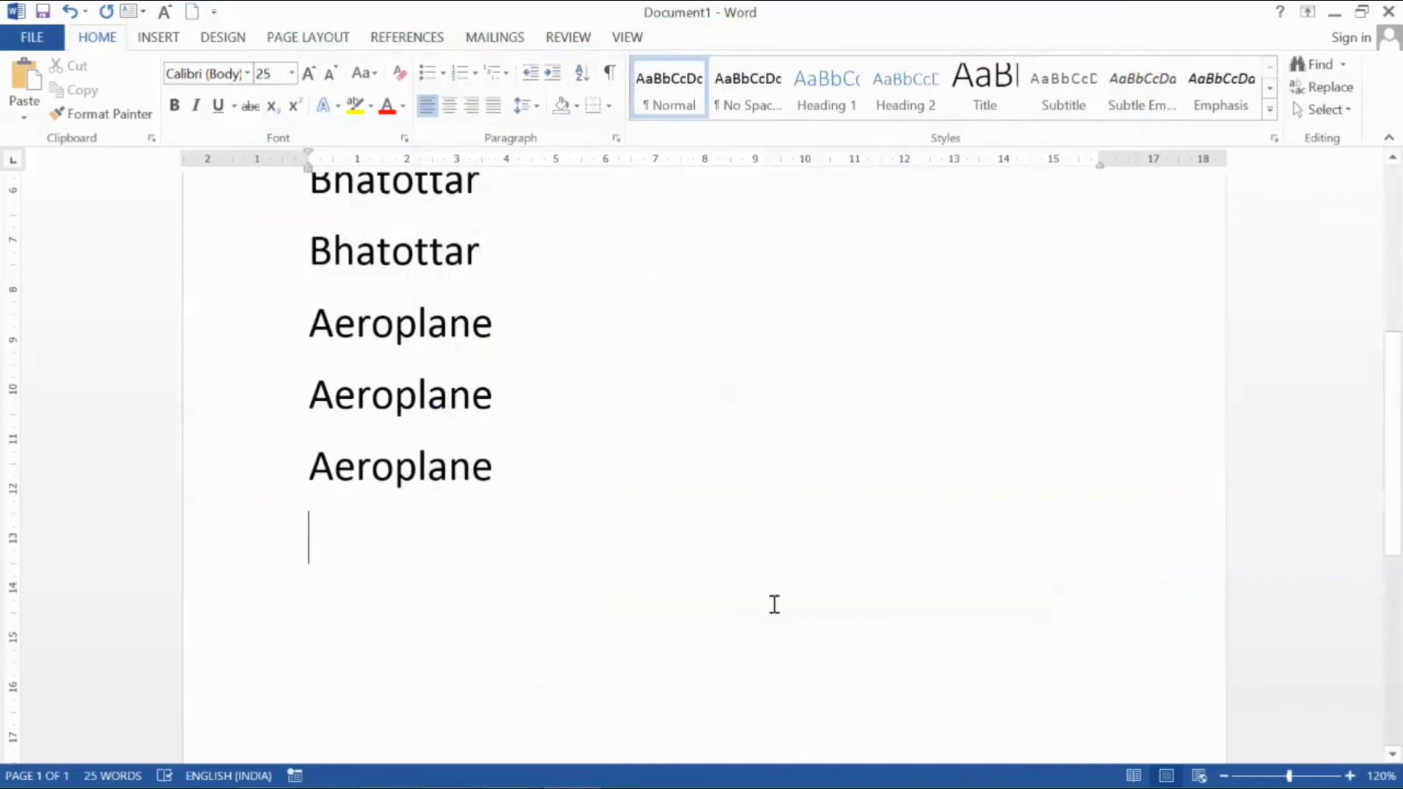
# Step: Type 'gctc' on two lines so each expands to the full centre name
pyautogui.write('gctc')
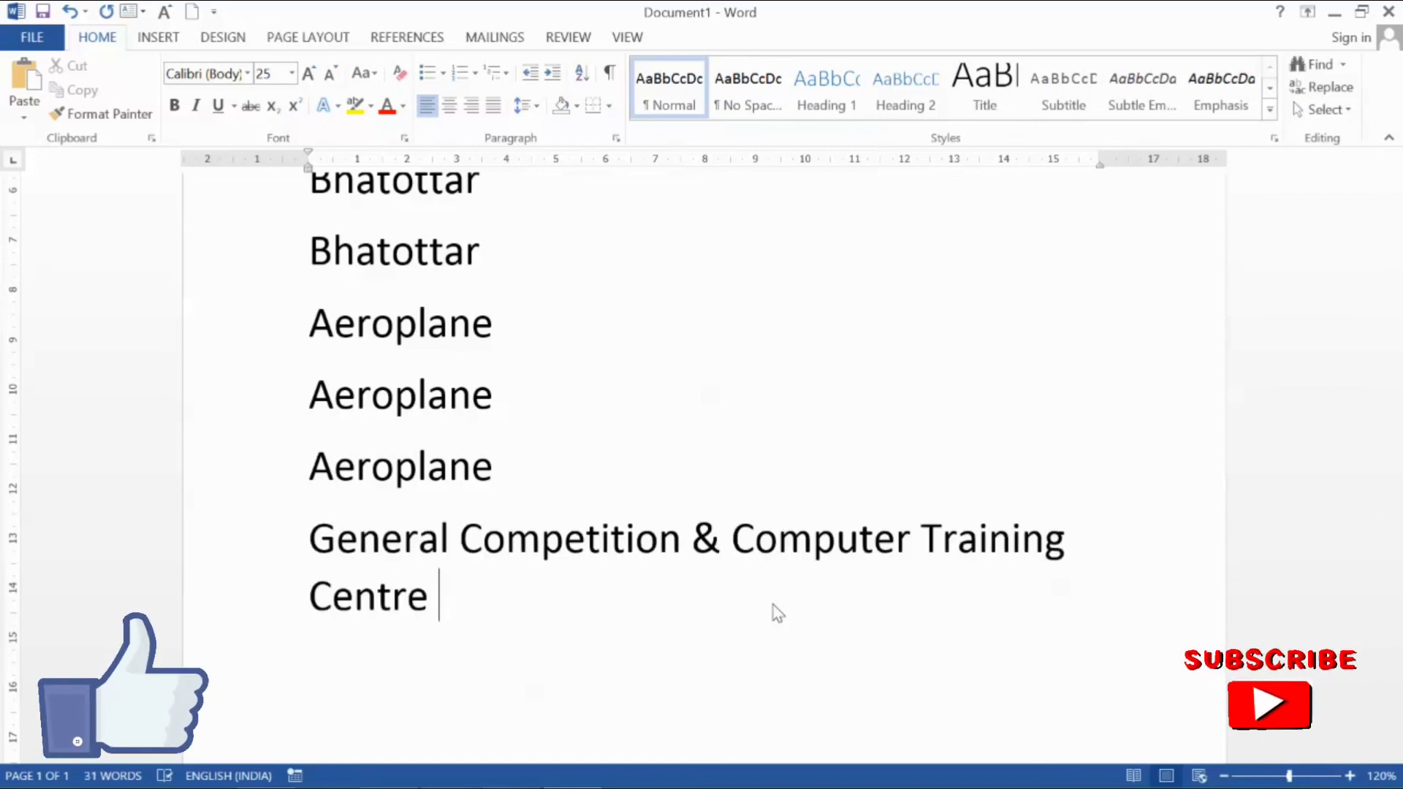
pyautogui.press('Return')
pyautogui.write('gc')
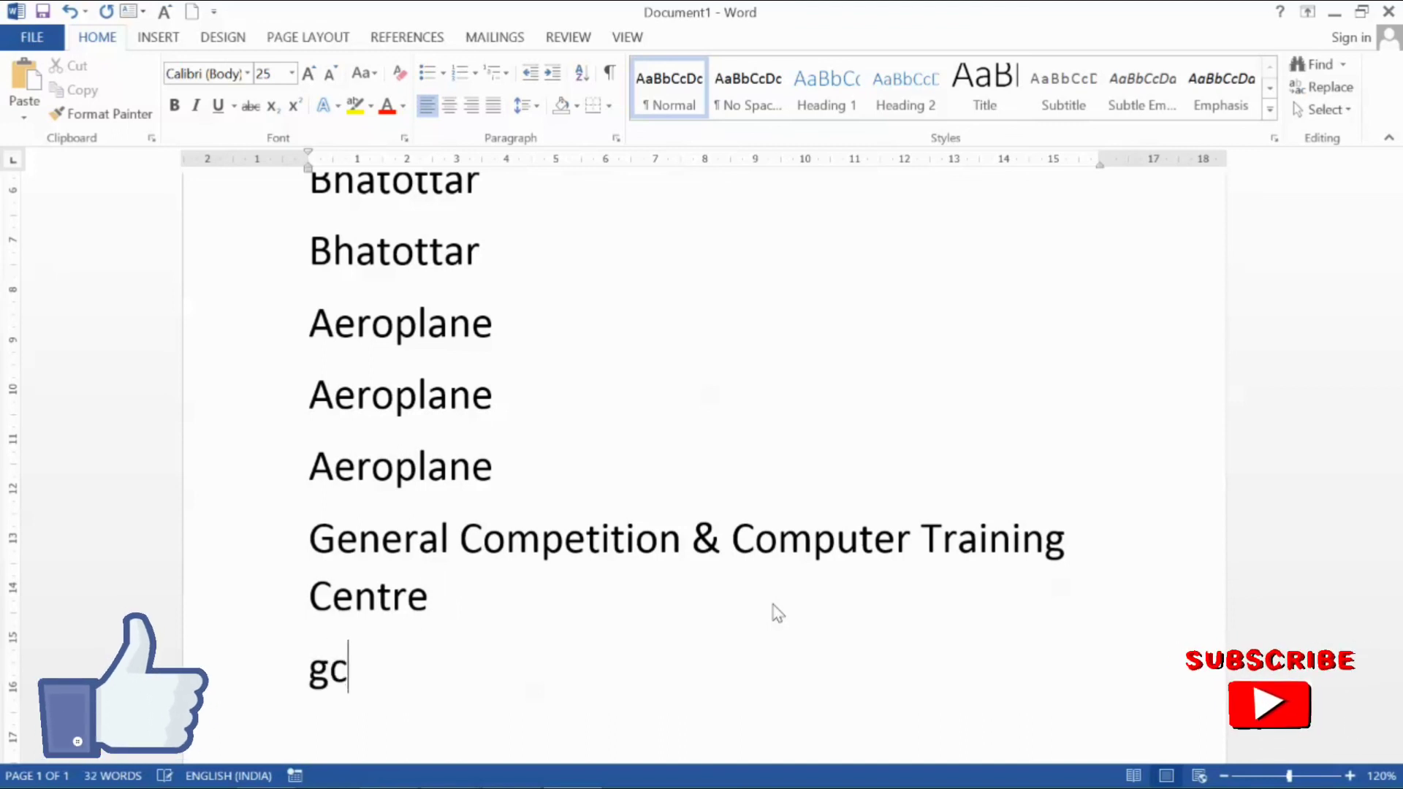
pyautogui.write('tc')
pyautogui.press('Return')
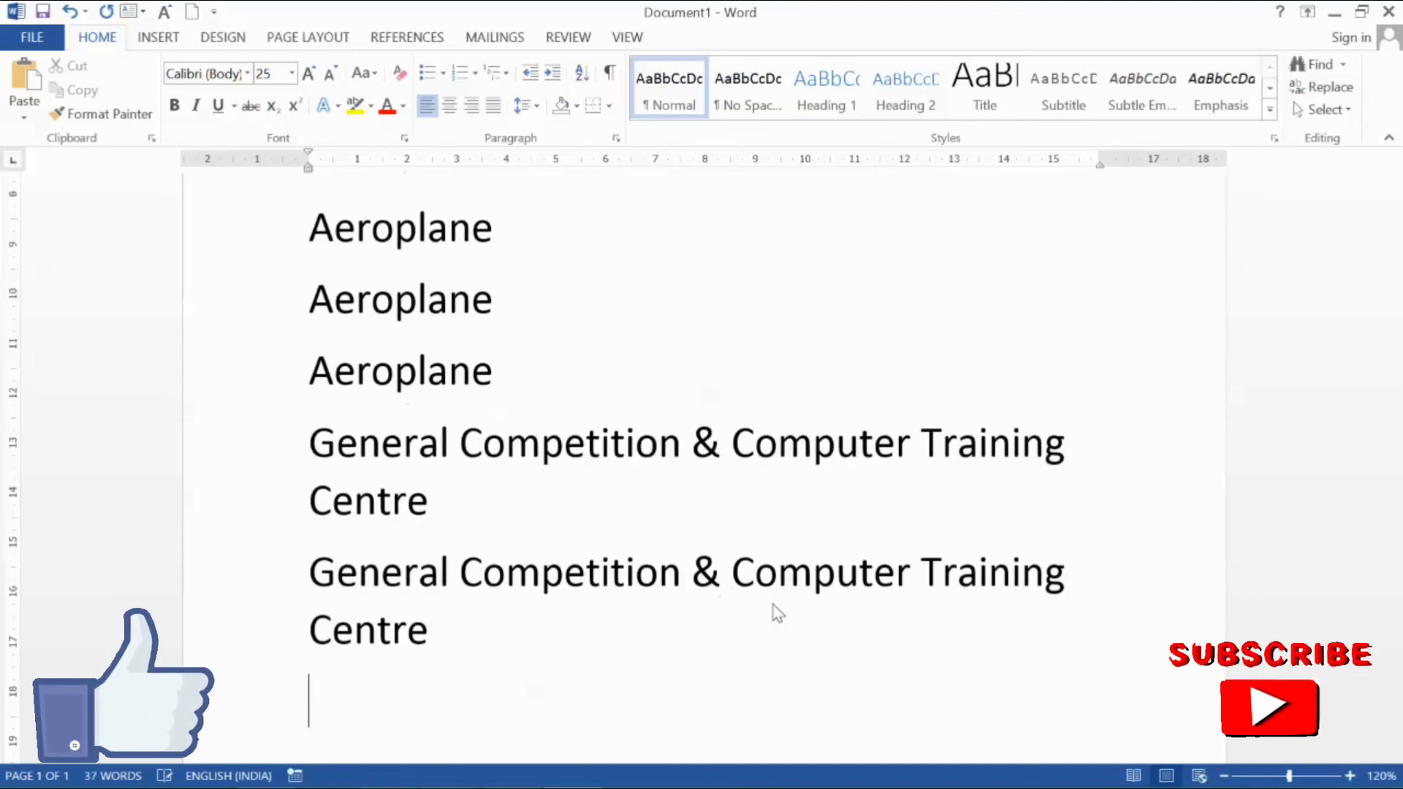